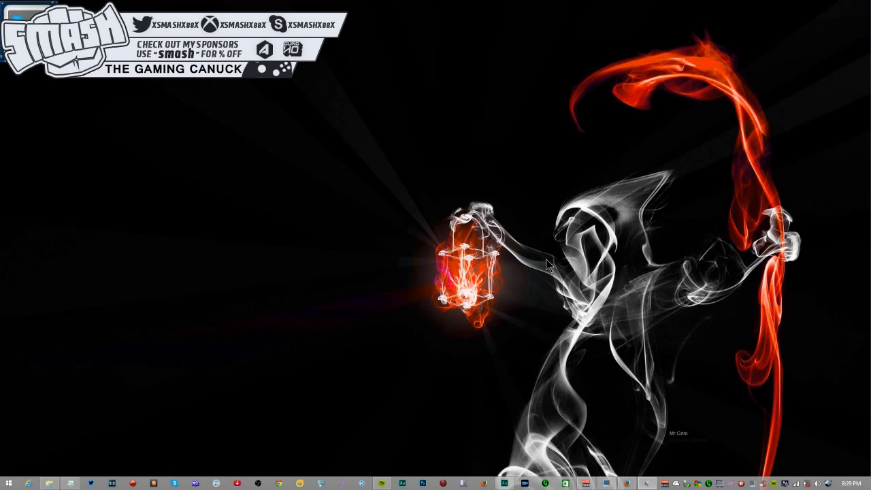
# Switch to Firefox and close the YouTube stats and Twitter pages, leaving the VB-Audio pages open.
pyautogui.moveTo(627, 485)
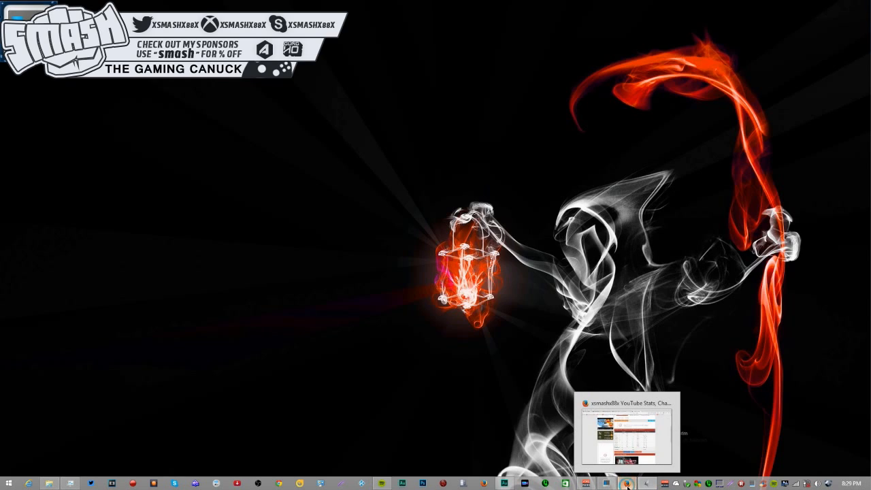
pyautogui.click(614, 442)
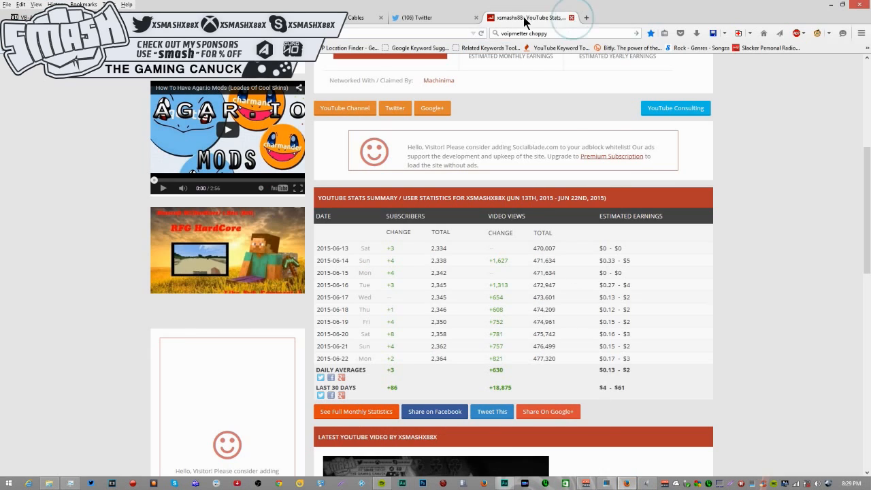
pyautogui.click(571, 17)
pyautogui.click(474, 18)
# Clear the old query "voipmetter choppy" from the browser's search field.
pyautogui.moveTo(521, 32); pyautogui.dragTo(548, 32)
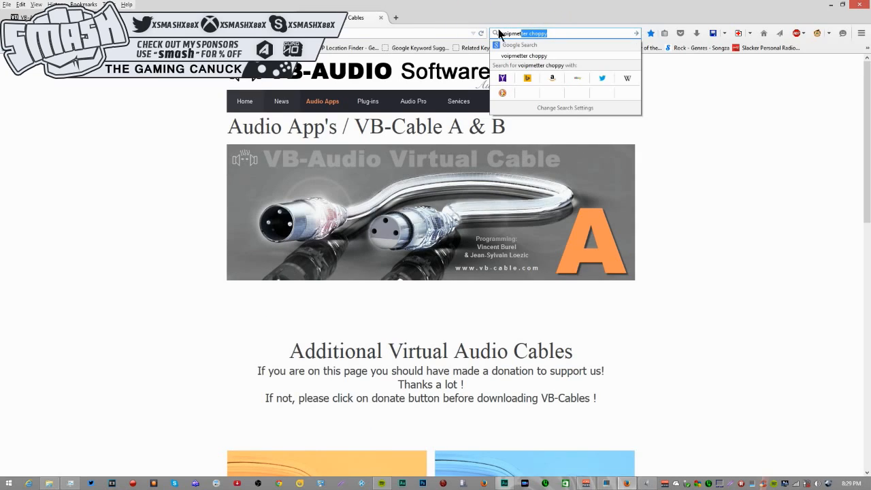
pyautogui.press('BackSpace')
pyautogui.press('BackSpace')
pyautogui.press('BackSpace')
pyautogui.press('BackSpace')
pyautogui.press('BackSpace')
pyautogui.press('BackSpace')
pyautogui.press('BackSpace')
pyautogui.press('BackSpace')
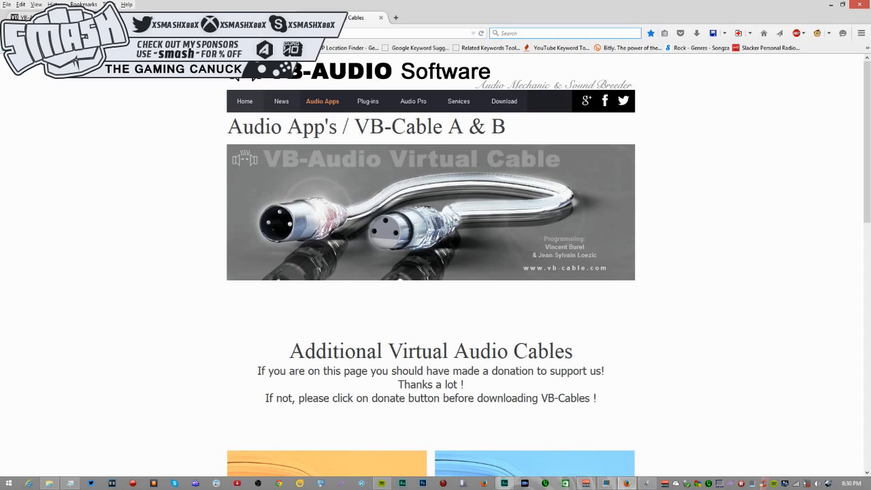
# Review the download sections for VB-CABLE A & B and Voicemeeter Banana on the VB-Audio pages.
pyautogui.scroll(-5, 435, 272)
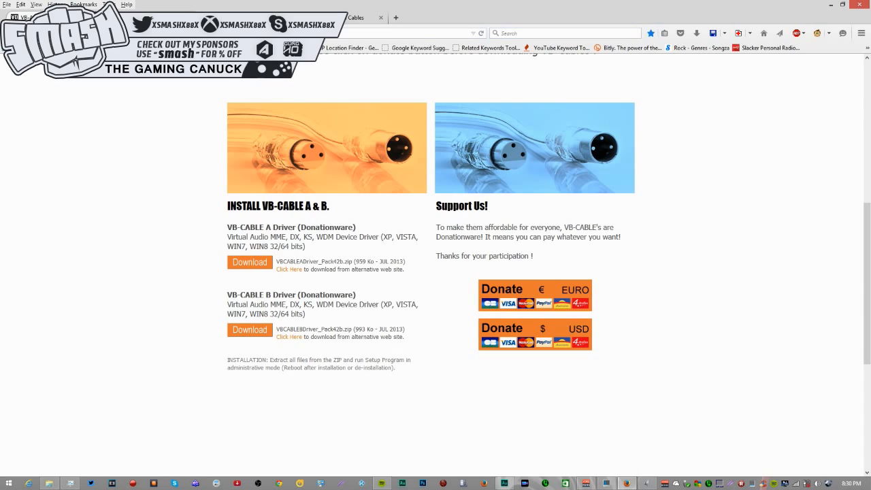
pyautogui.hotkey('ctrl', 'Tab')
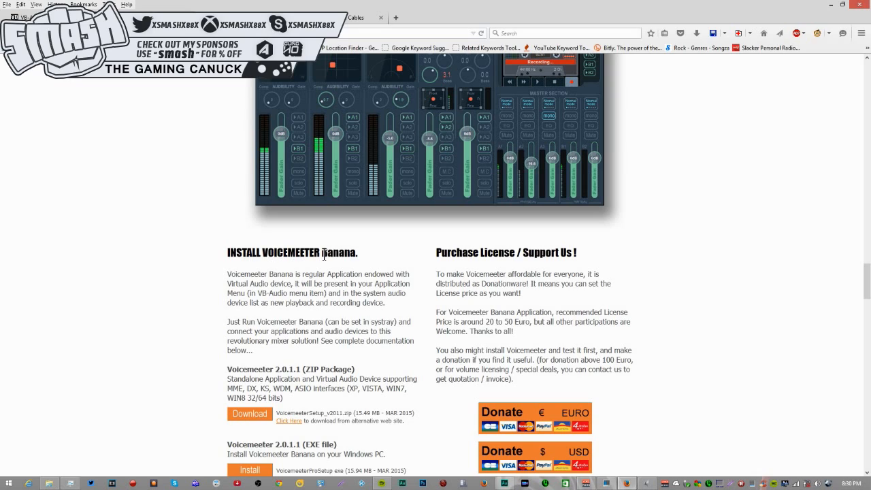
pyautogui.hotkey('ctrl', 'Tab')
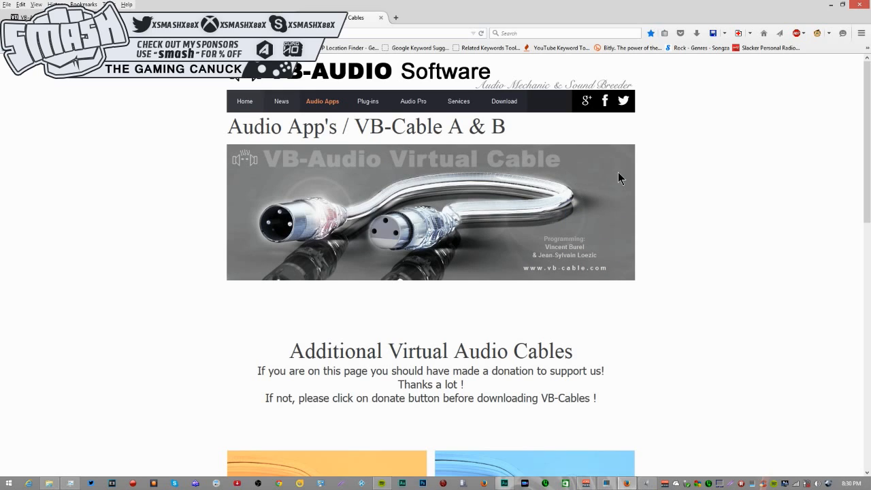
pyautogui.moveTo(865, 78); pyautogui.dragTo(832, 217)
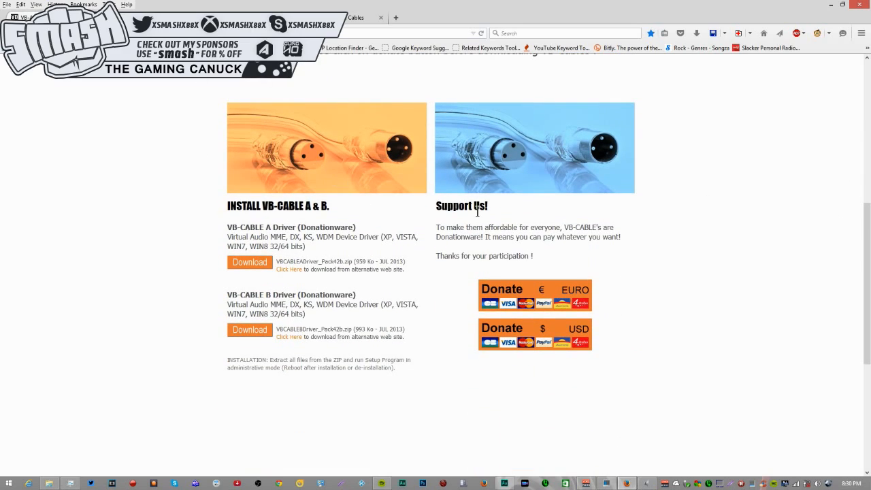
pyautogui.scroll(2, 864, 281)
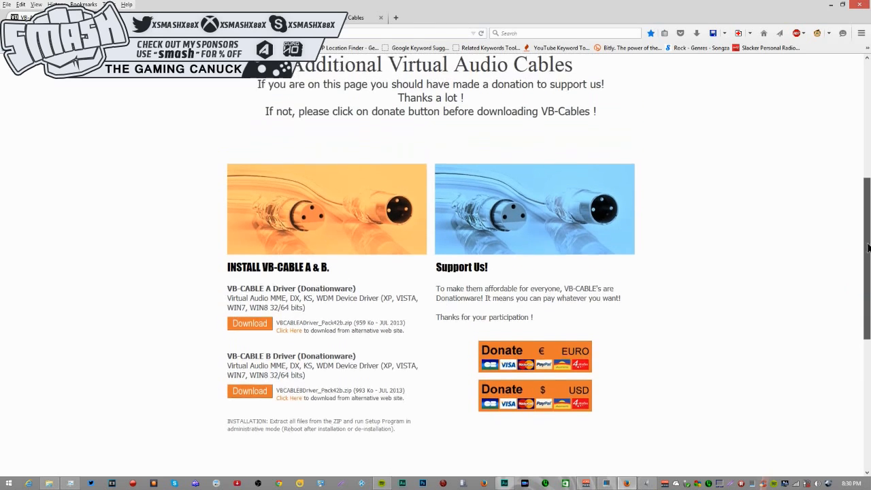
pyautogui.scroll(-7, 853, 326)
# Examine the VB-CABLE Virtual Audio Device driver download section, and return to the VB-CABLE A & B page.
pyautogui.click(370, 305)
pyautogui.moveTo(862, 72); pyautogui.dragTo(854, 165)
pyautogui.scroll(-2, 852, 161)
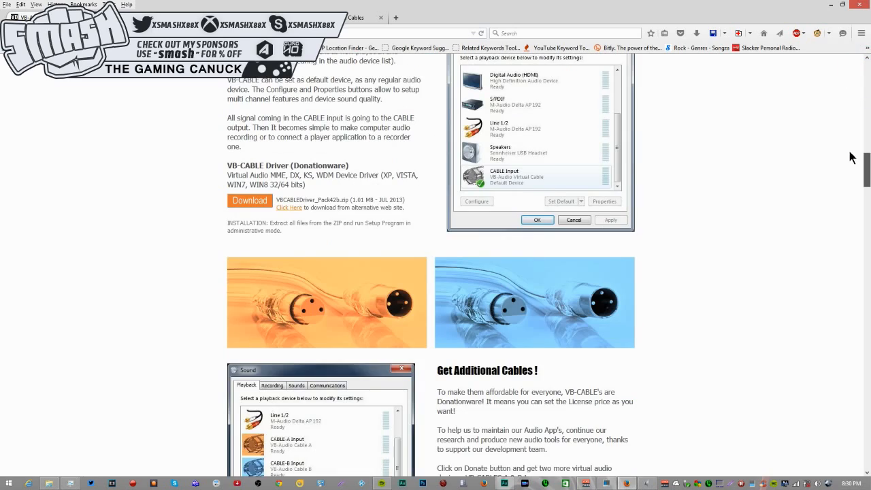
pyautogui.scroll(2, 849, 156)
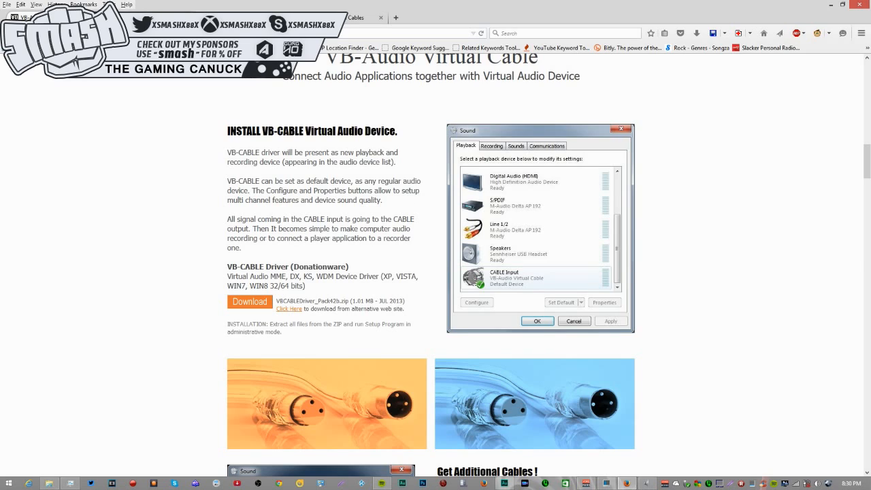
pyautogui.click(158, 18)
pyautogui.click(333, 15)
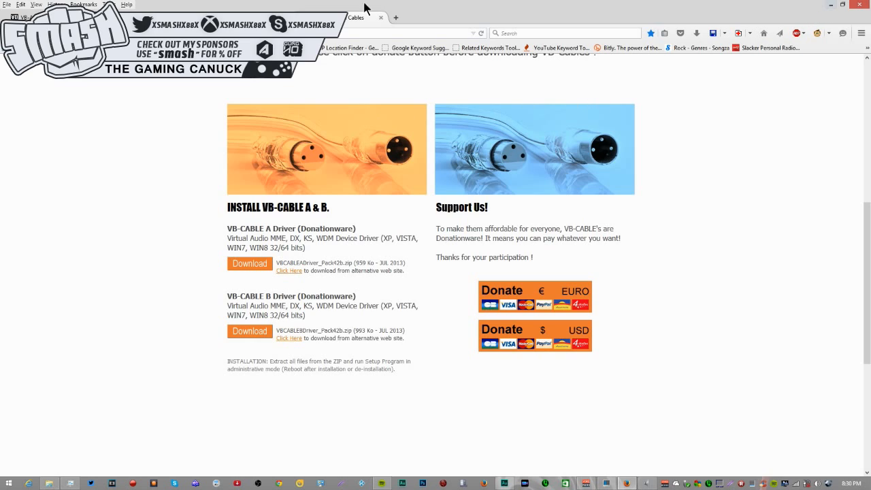
# Minimize the browser, bring up VoiceMeeter Banana and move its window to the lower part of the desktop.
pyautogui.click(830, 4)
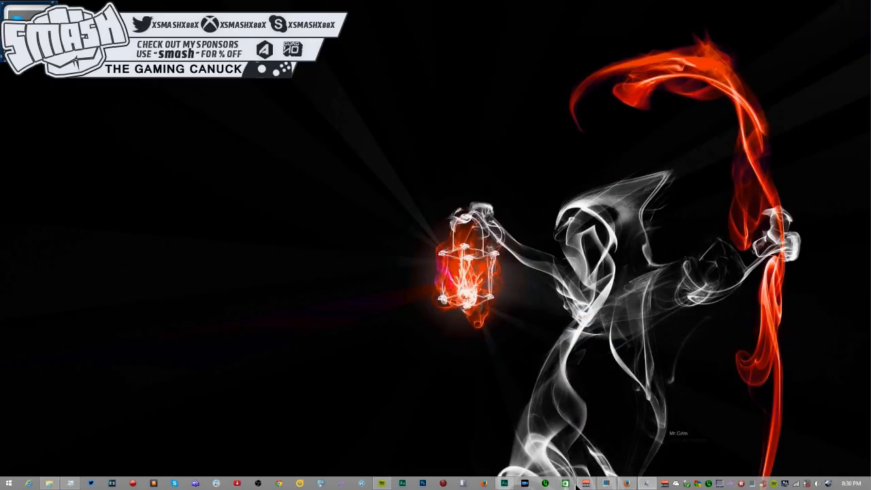
pyautogui.click(575, 462)
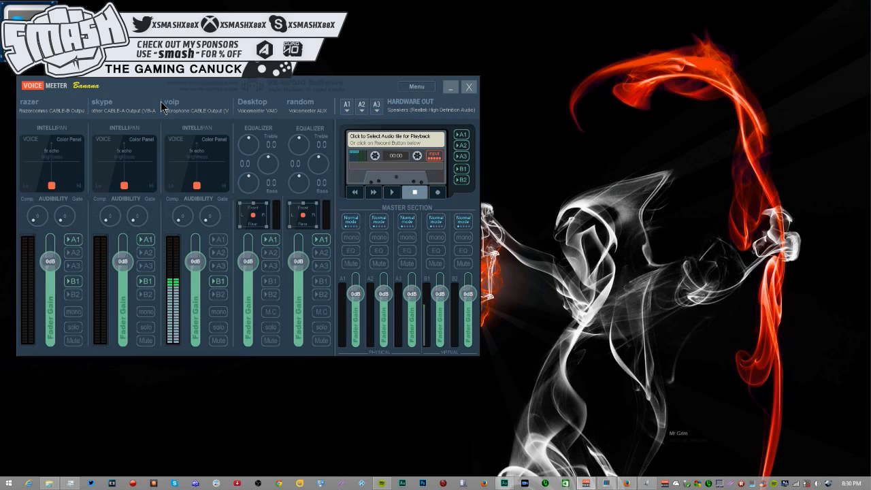
pyautogui.moveTo(136, 89); pyautogui.dragTo(125, 207)
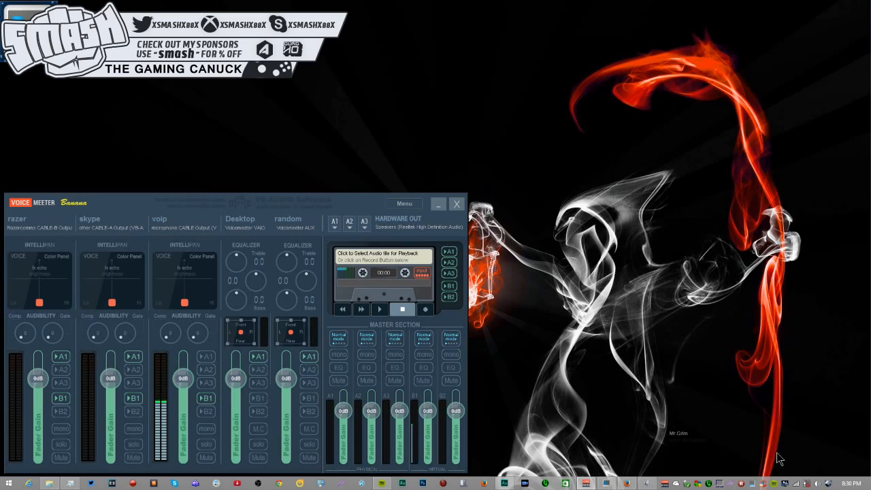
# Open the Windows playback devices list, place it above the VoiceMeeter window and browse the audio devices.
pyautogui.rightClick(817, 482)
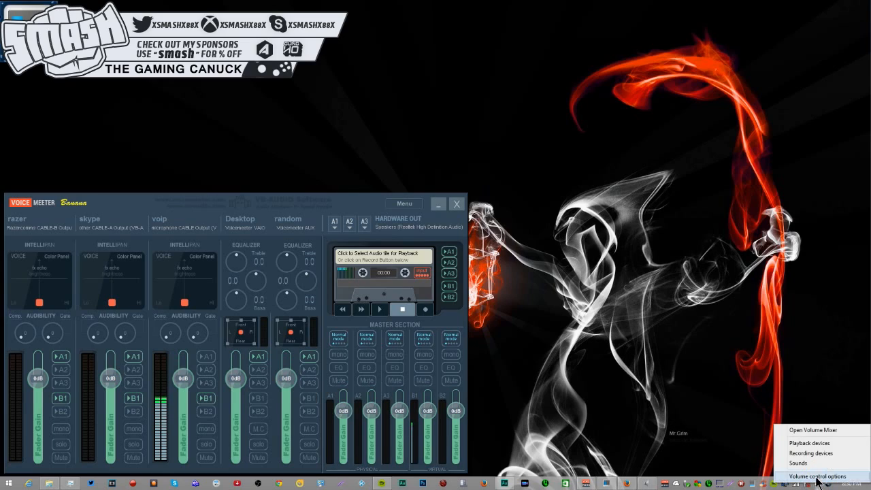
pyautogui.click(814, 443)
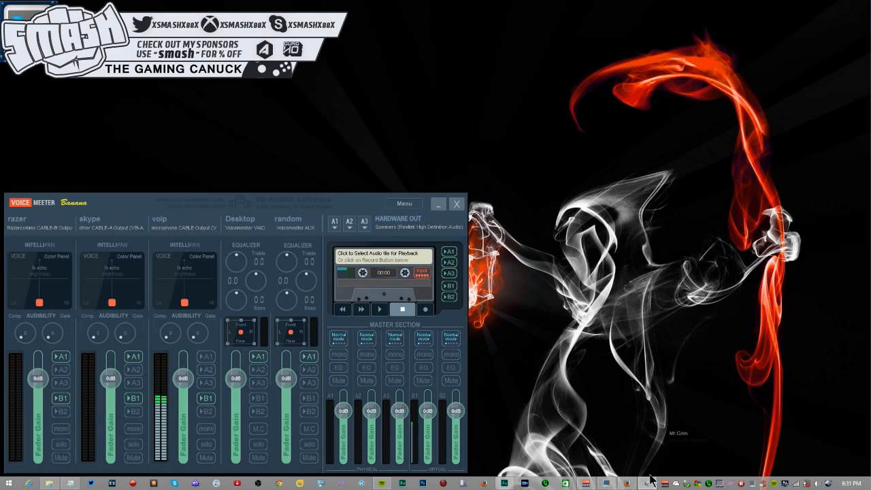
pyautogui.moveTo(870, 212); pyautogui.dragTo(440, 24)
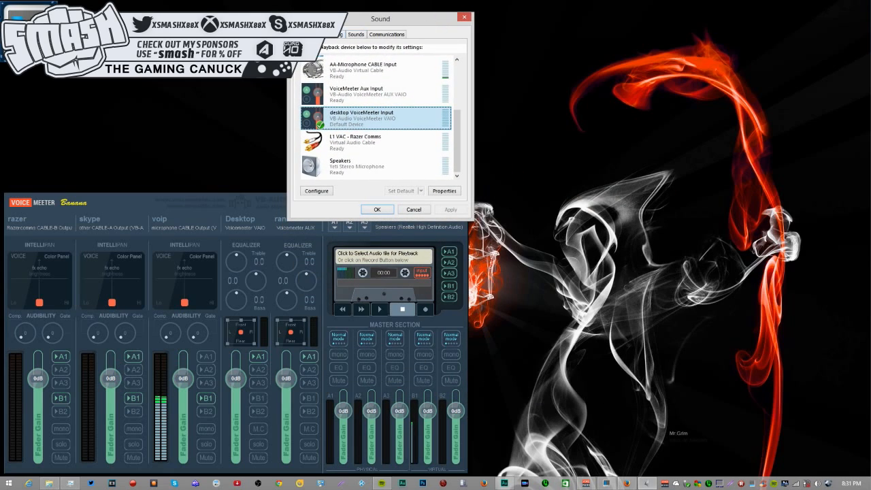
pyautogui.scroll(2, 405, 139)
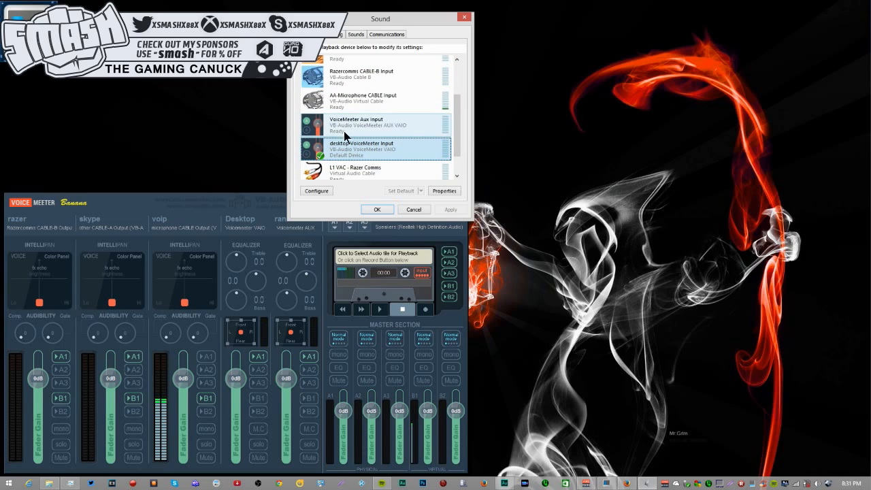
pyautogui.moveTo(454, 113); pyautogui.dragTo(459, 94)
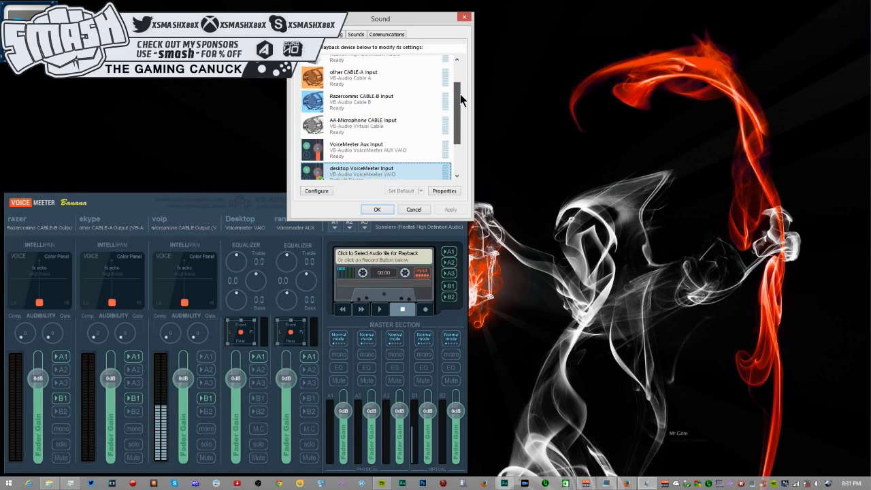
pyautogui.scroll(3, 428, 92)
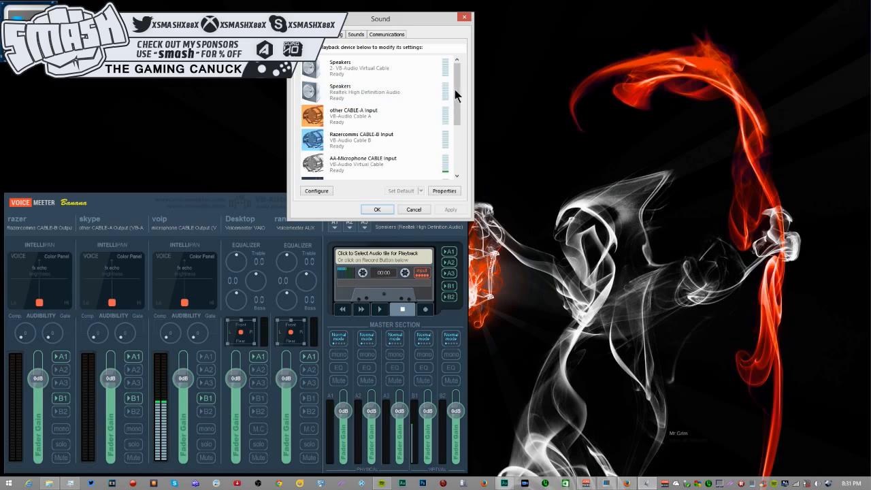
pyautogui.moveTo(457, 83); pyautogui.dragTo(453, 124)
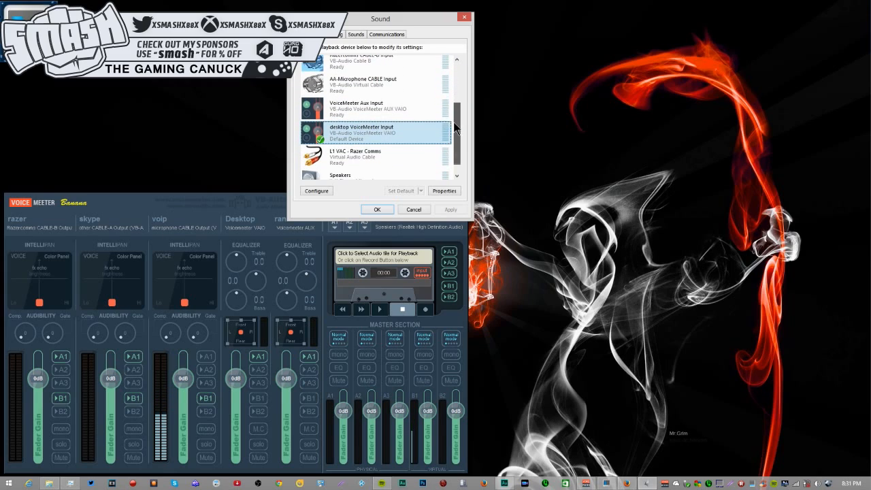
# Examine the name, level and advanced settings of the desktop VoiceMeeter Input device, and close its properties without changes.
pyautogui.doubleClick(376, 135)
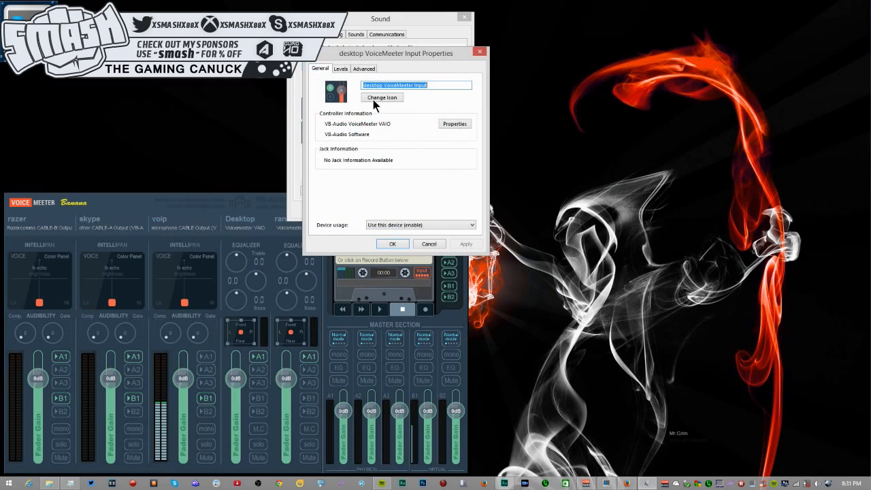
pyautogui.click(391, 85)
pyautogui.moveTo(422, 55); pyautogui.dragTo(496, 152)
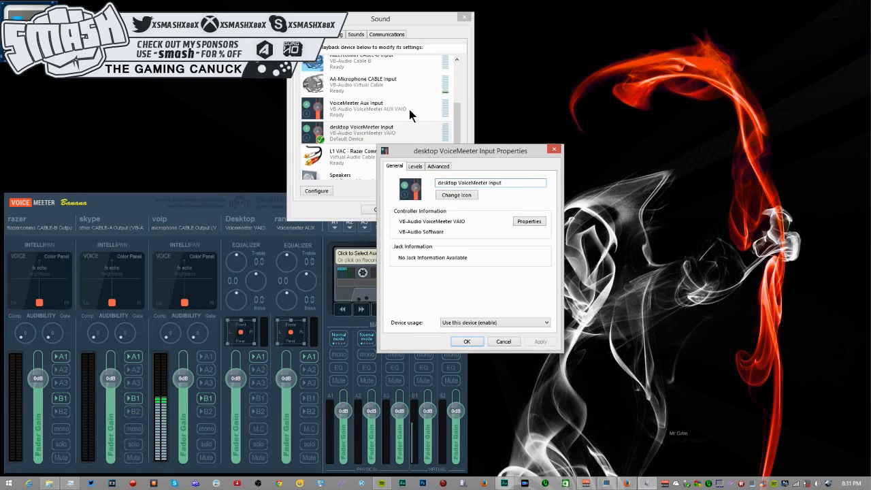
pyautogui.click(416, 166)
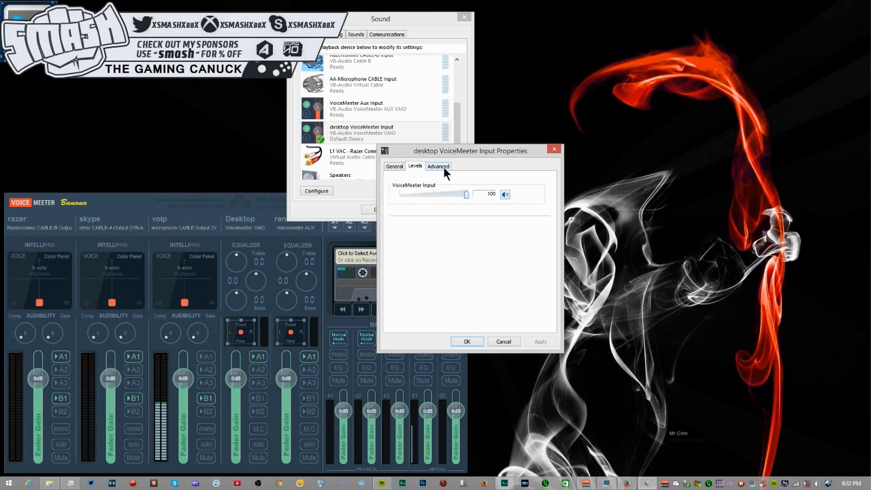
pyautogui.click(438, 167)
pyautogui.click(433, 208)
pyautogui.click(433, 208)
pyautogui.click(503, 340)
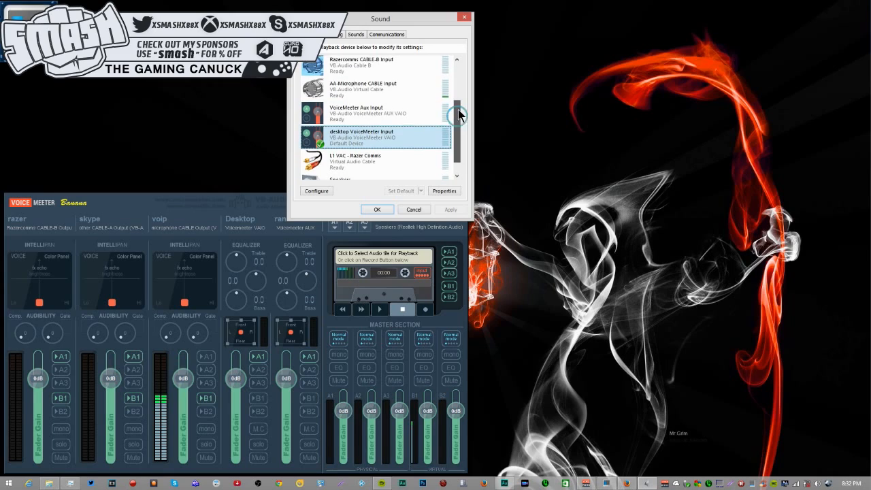
# Review the VoiceMeeter and VB-Audio cable inputs in the playback devices list.
pyautogui.scroll(1, 459, 116)
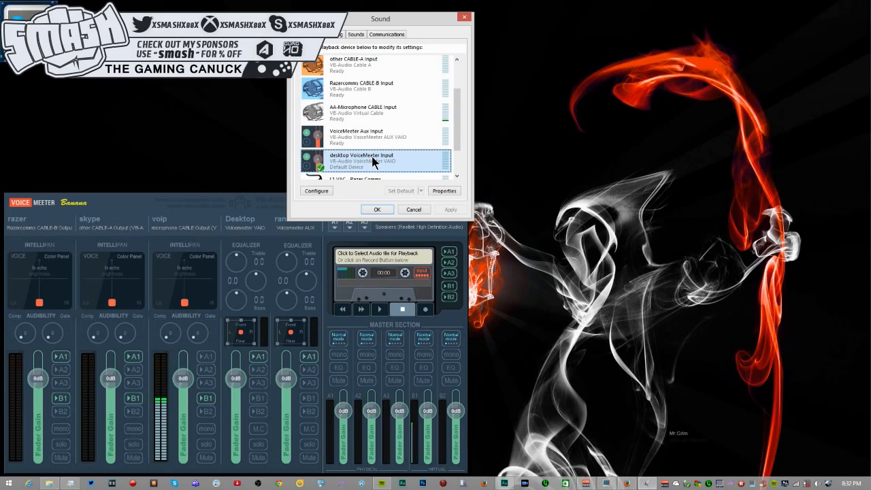
pyautogui.moveTo(456, 120)
pyautogui.mouseDown()
pyautogui.moveTo(450, 94)
pyautogui.moveTo(451, 121)
pyautogui.mouseUp()
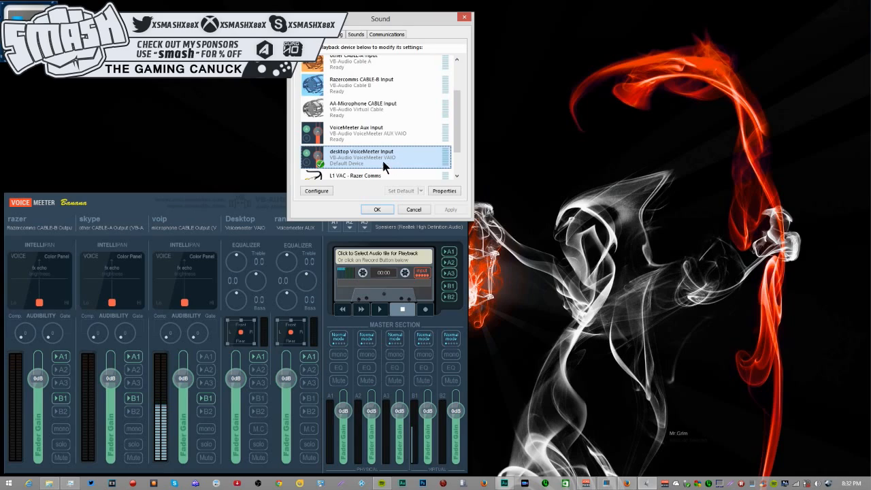
pyautogui.moveTo(455, 127); pyautogui.dragTo(458, 110)
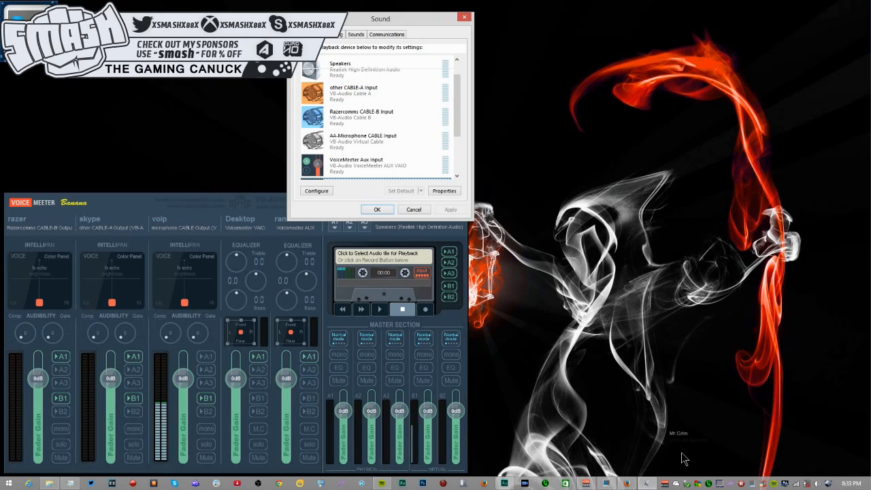
# Switch to Razer Comms, open its audio settings and place the settings window beside VoiceMeeter.
pyautogui.click(708, 485)
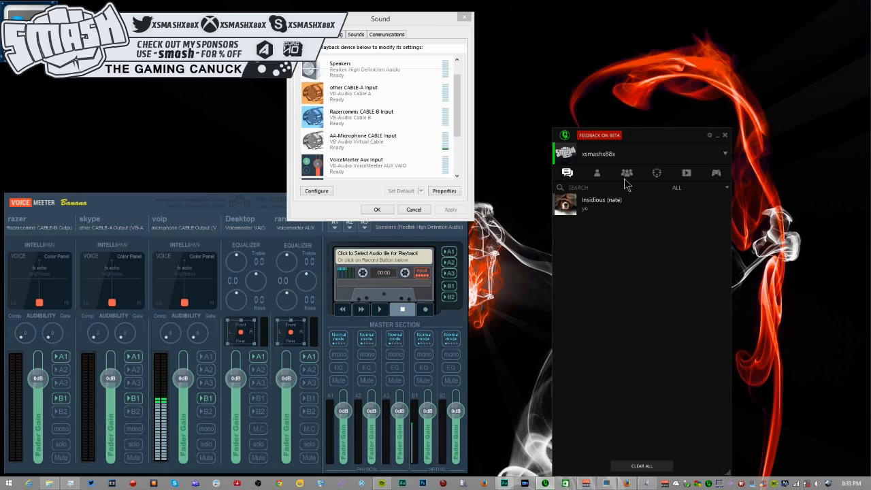
pyautogui.moveTo(644, 147); pyautogui.dragTo(567, 425)
pyautogui.click(629, 418)
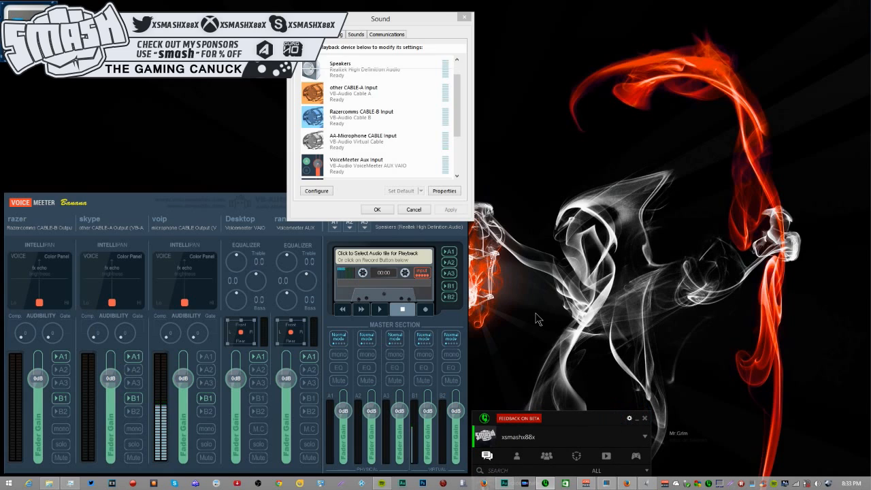
pyautogui.moveTo(267, 186); pyautogui.dragTo(619, 180)
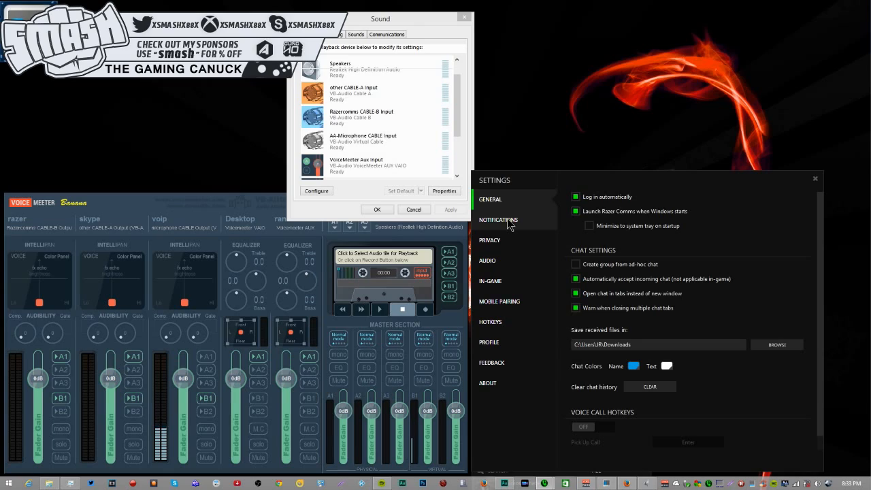
pyautogui.click(504, 261)
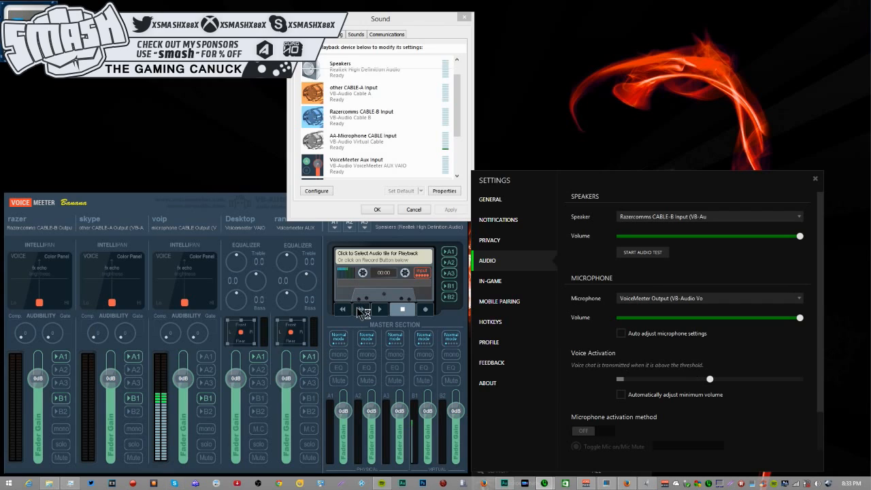
# Check the level and advanced settings of the AA-Microphone CABLE Input device, and close its properties.
pyautogui.doubleClick(364, 136)
pyautogui.click(340, 69)
pyautogui.click(363, 68)
pyautogui.click(479, 52)
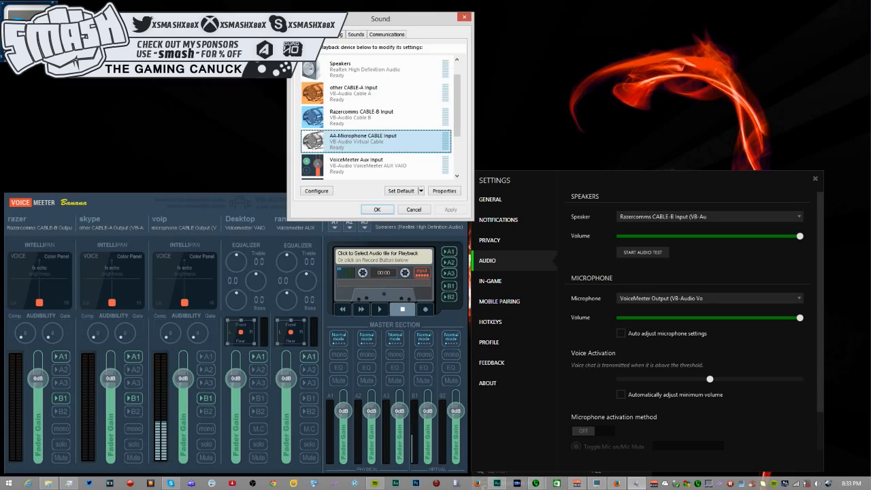
# Switch to Skype, open the audio settings in its options and place the options window beside the Sound dialog.
pyautogui.moveTo(870, 294); pyautogui.dragTo(808, 438)
pyautogui.click(827, 447)
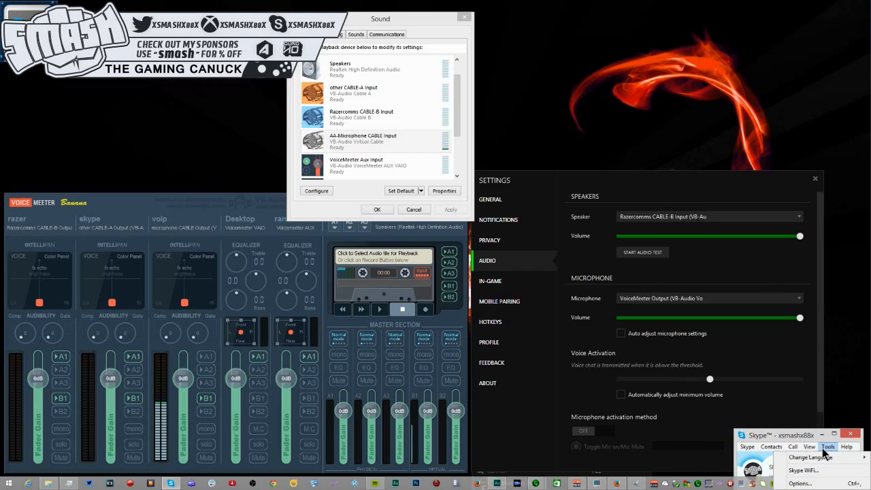
pyautogui.click(794, 483)
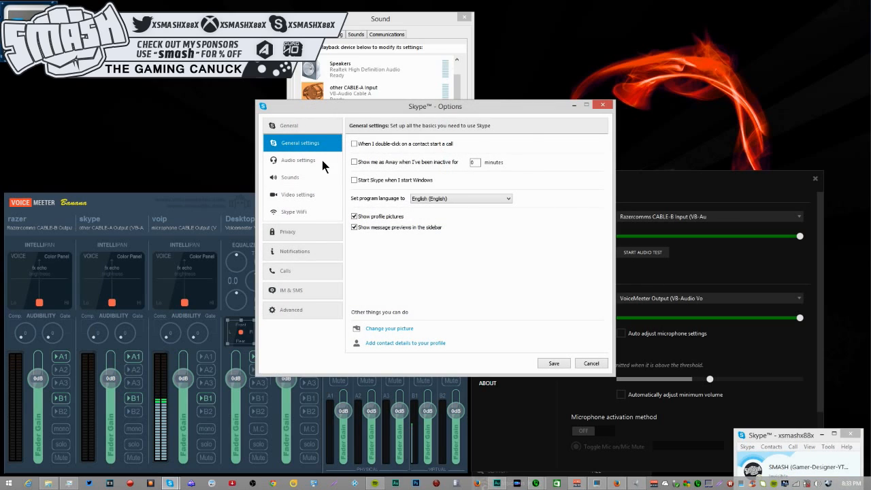
pyautogui.click(322, 160)
pyautogui.moveTo(414, 110); pyautogui.dragTo(638, 24)
# Review the VB-Audio cable and VoiceMeeter outputs in the recording devices list.
pyautogui.click(350, 96)
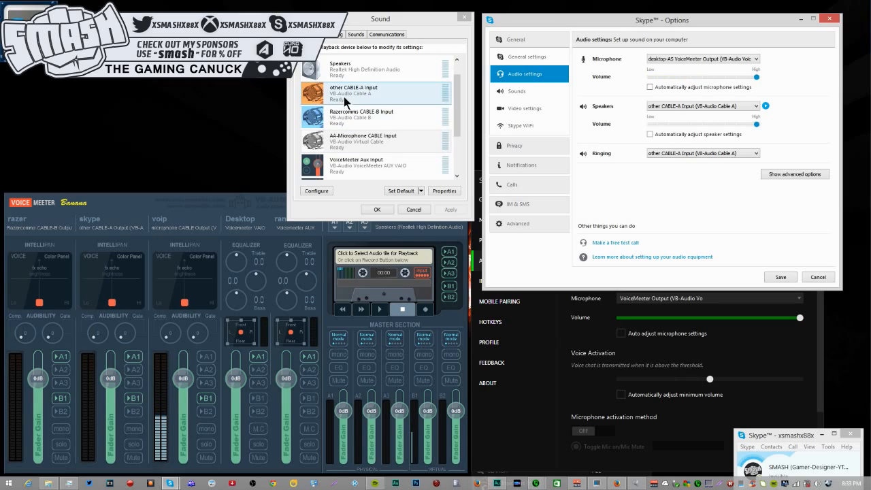
pyautogui.click(335, 34)
pyautogui.click(378, 117)
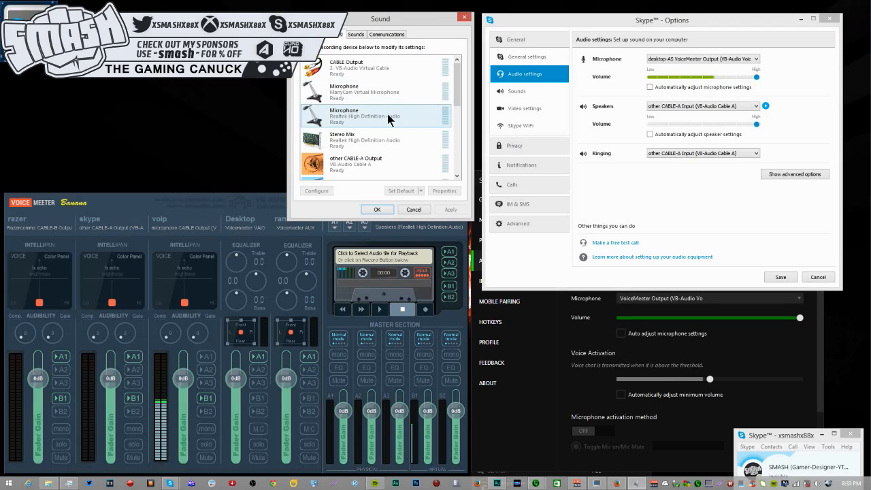
pyautogui.scroll(-3, 450, 91)
pyautogui.click(362, 134)
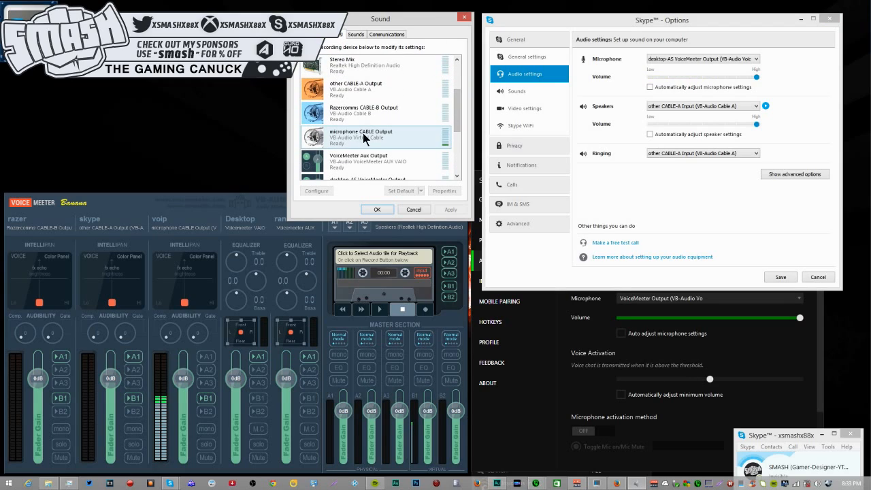
pyautogui.moveTo(455, 120); pyautogui.dragTo(455, 135)
# Compare the VoiceMeeter and cable inputs among the playback devices with the matching outputs among the recording devices.
pyautogui.click(307, 34)
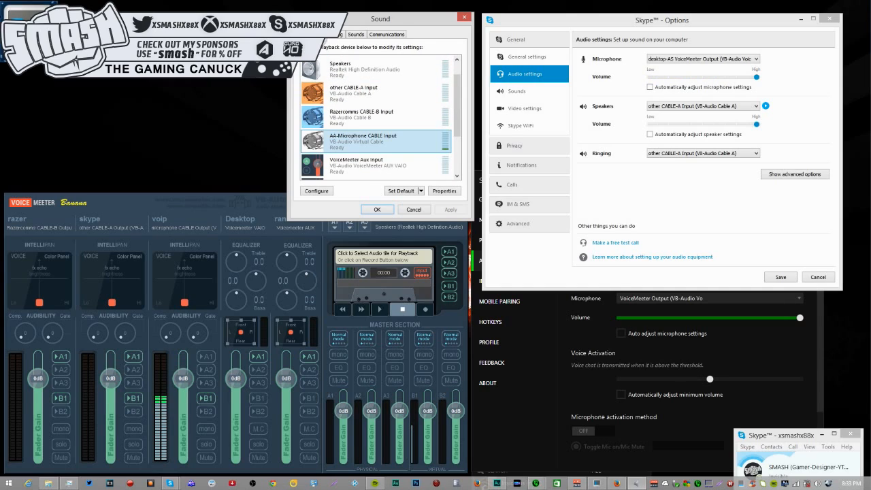
pyautogui.scroll(-2, 357, 157)
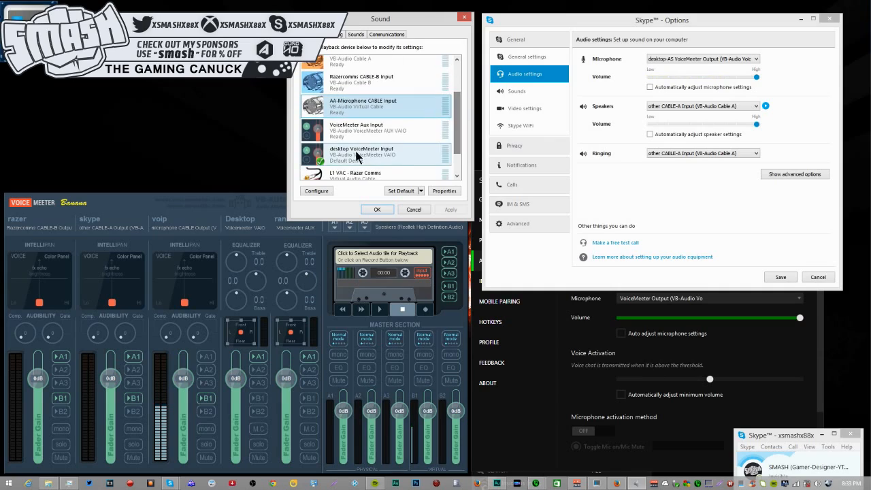
pyautogui.click(332, 36)
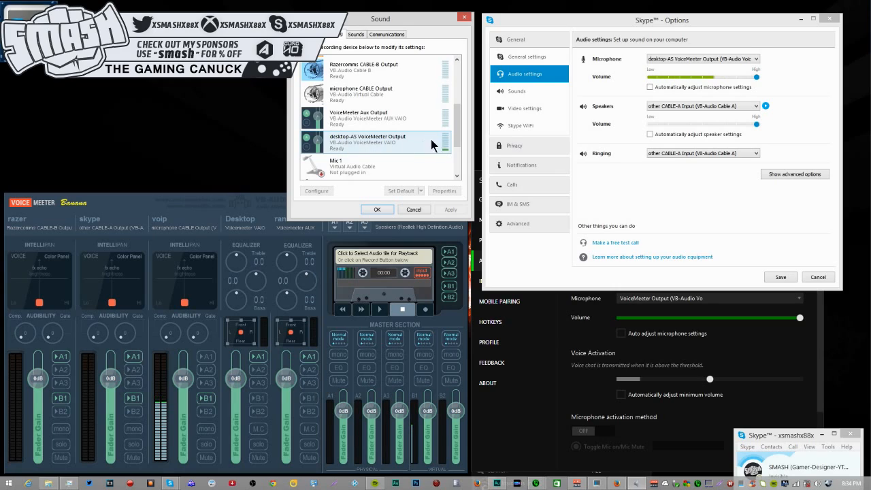
pyautogui.click(310, 34)
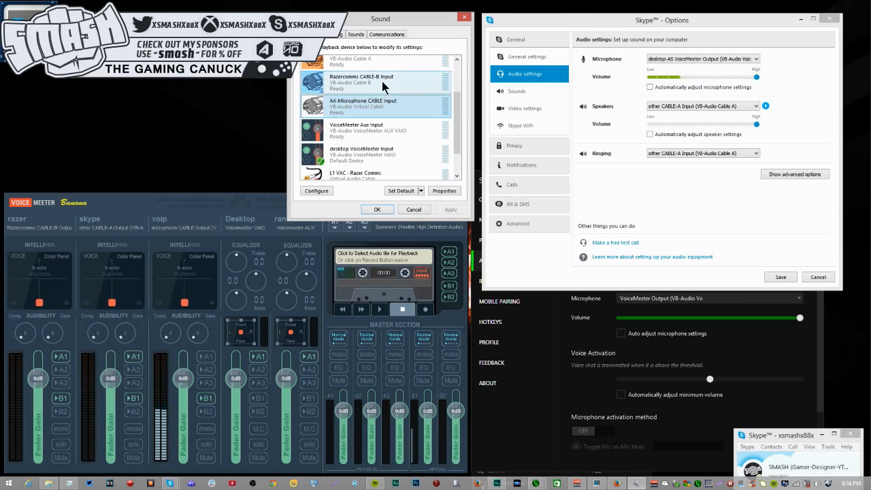
pyautogui.scroll(2, 454, 118)
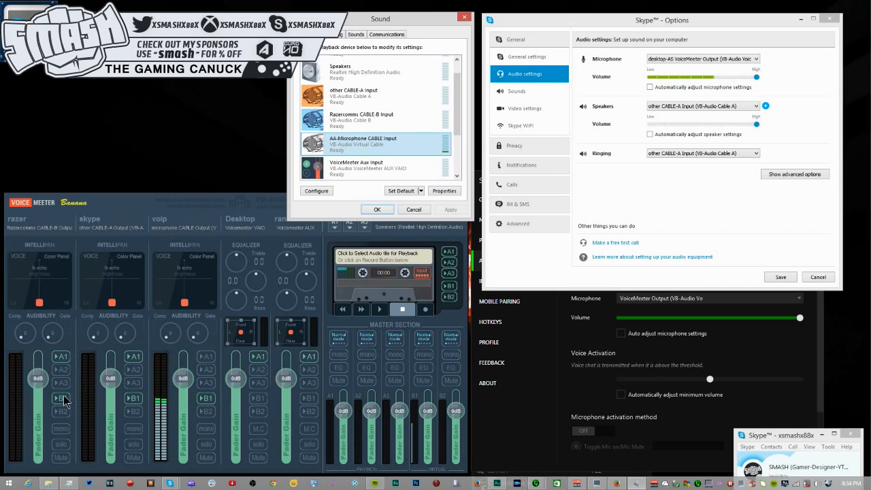
pyautogui.click(339, 38)
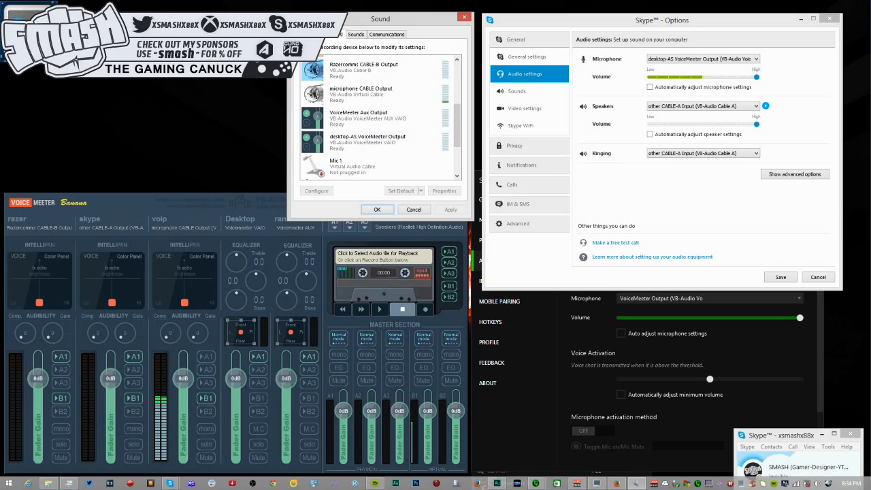
pyautogui.click(304, 34)
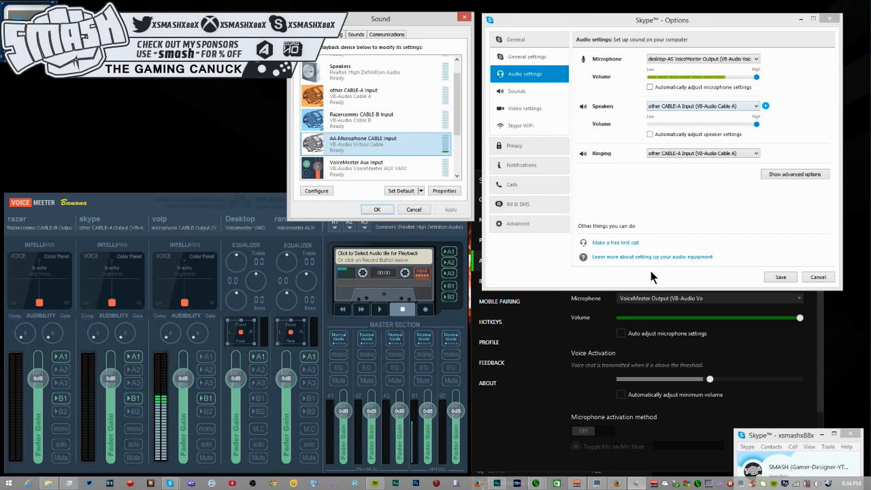
# Check the microphone choices in Skype and Razer Comms, keeping VoiceMeeter Output as the microphone in both.
pyautogui.click(586, 311)
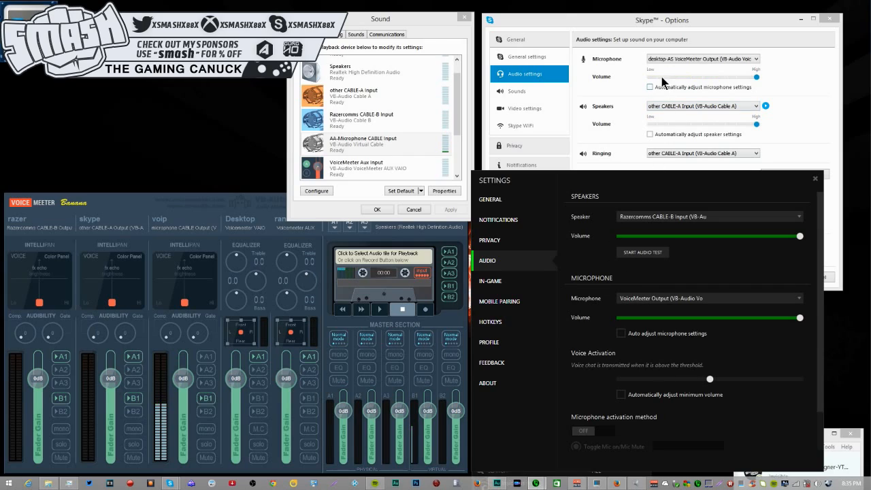
pyautogui.click(705, 61)
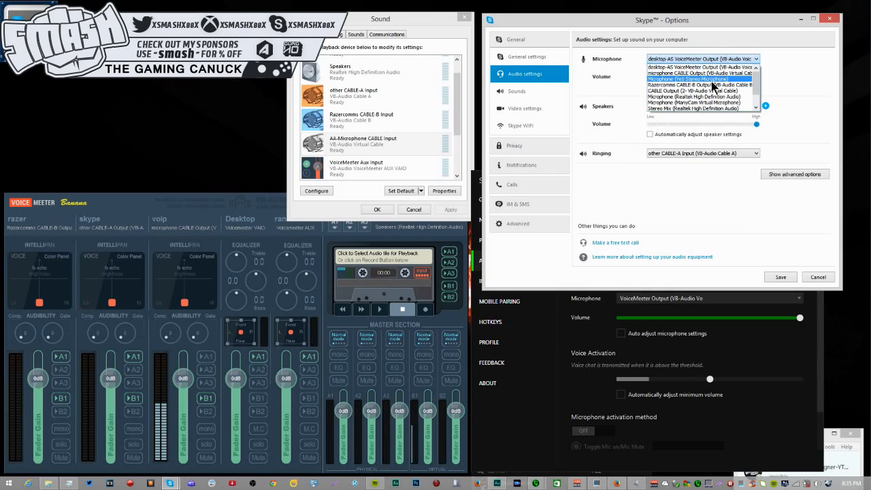
pyautogui.click(714, 56)
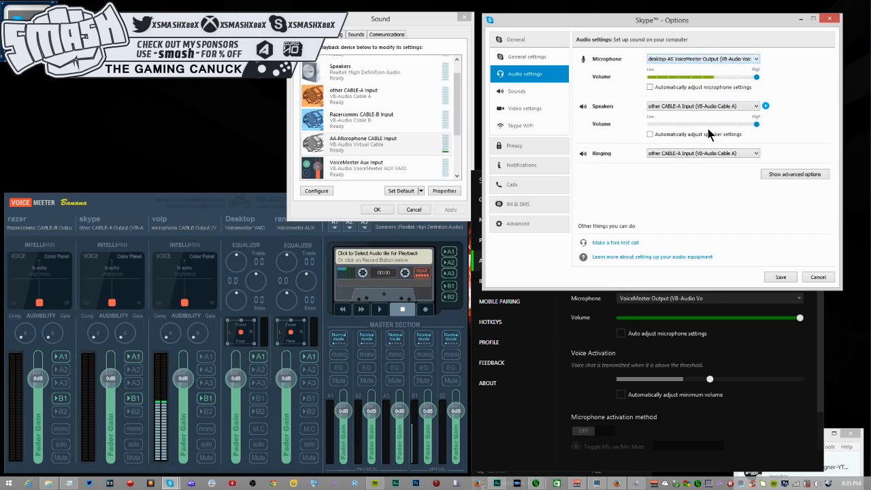
pyautogui.click(637, 305)
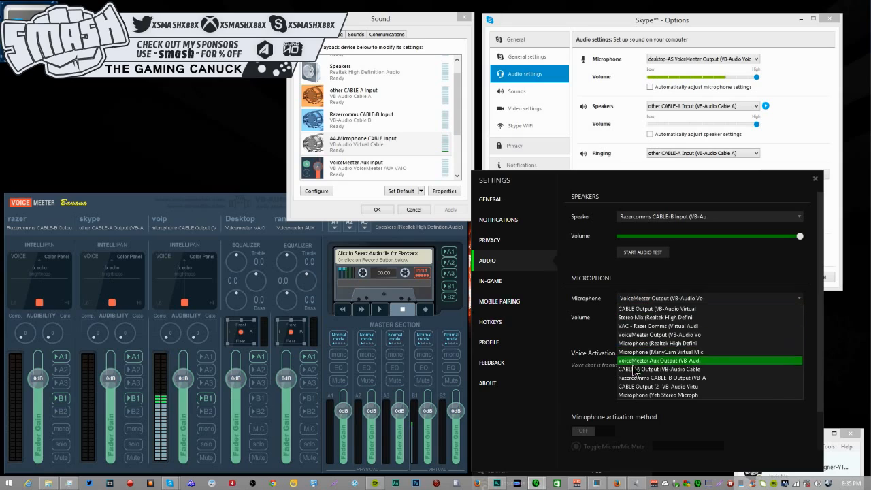
pyautogui.click(641, 299)
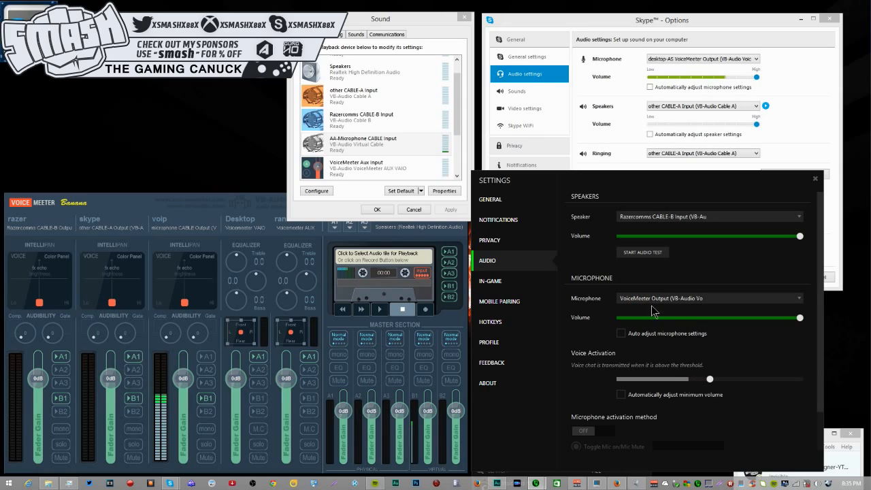
pyautogui.click(659, 301)
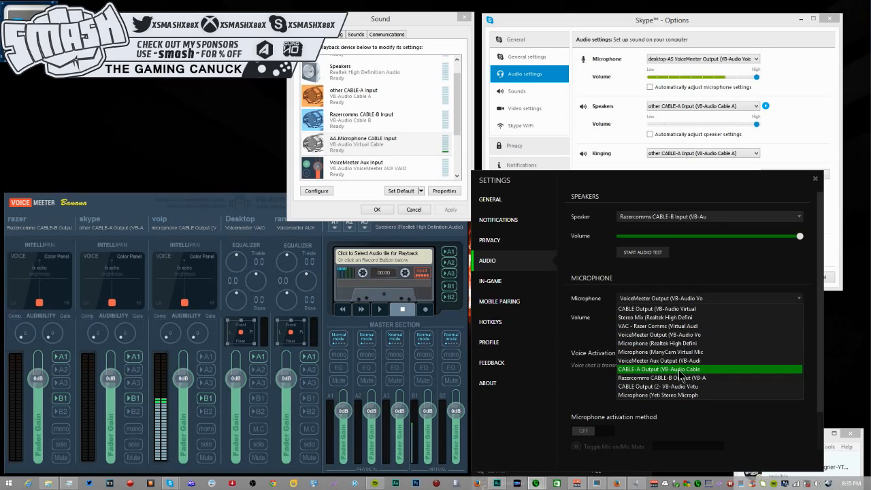
pyautogui.click(649, 335)
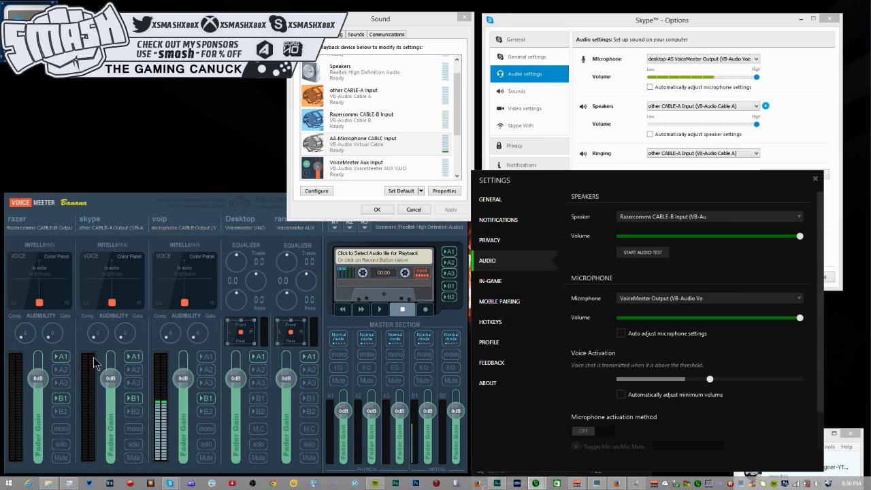
# Check the razer channel's A1 routing in VoiceMeeter, and look over the playback and recording device lists again.
pyautogui.click(63, 358)
pyautogui.scroll(-1, 458, 122)
pyautogui.click(335, 36)
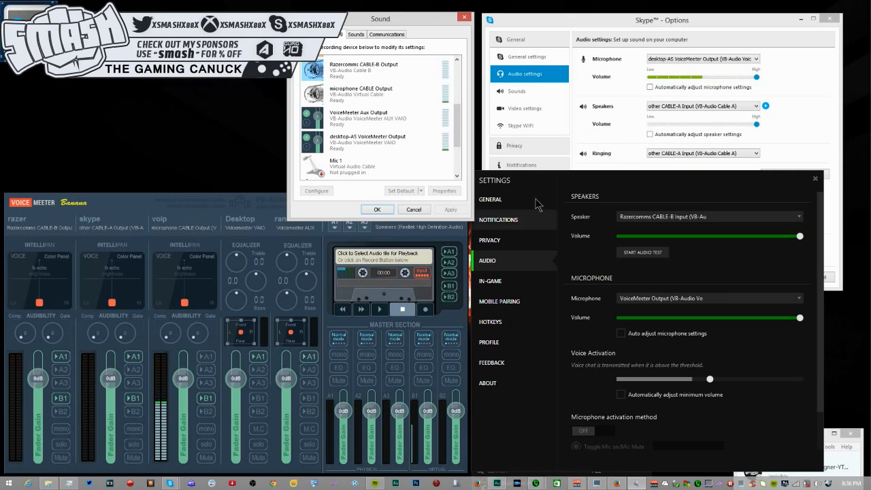
pyautogui.click(311, 34)
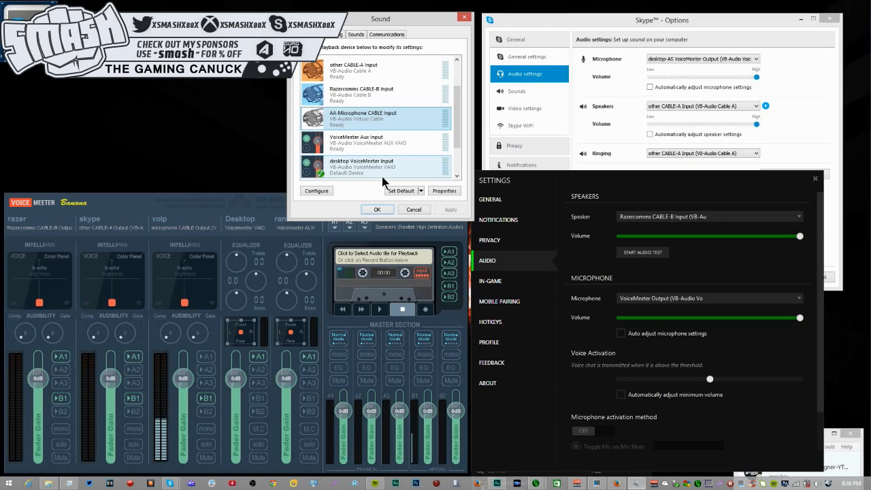
pyautogui.click(337, 33)
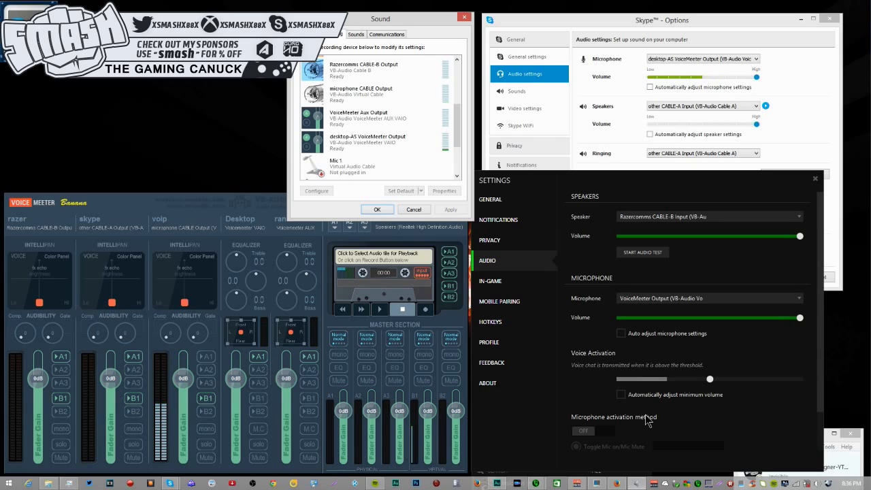
# Switch to Firefox, view the VB-CABLE A and B download page and the MixPad page, and minimize the browser.
pyautogui.click(617, 483)
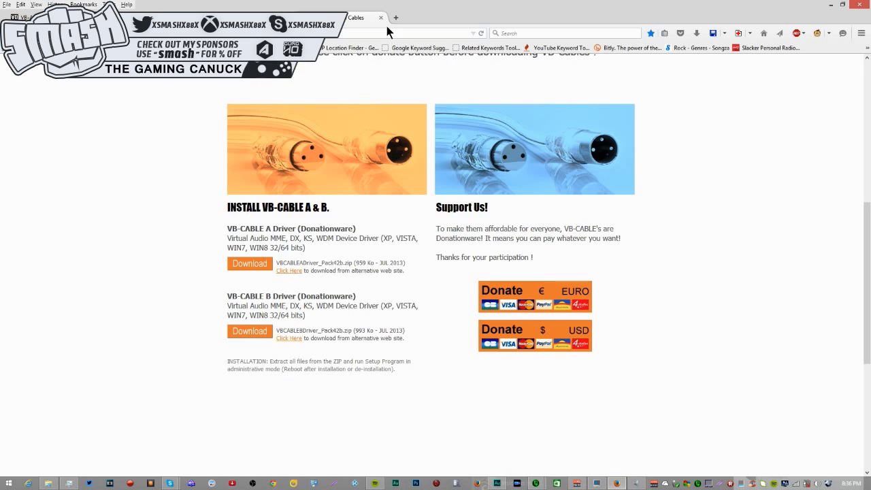
pyautogui.click(363, 18)
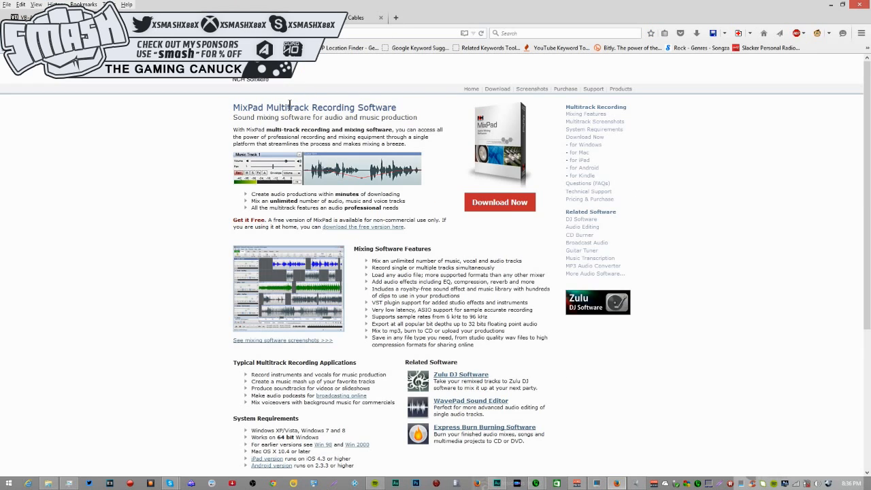
pyautogui.click(829, 5)
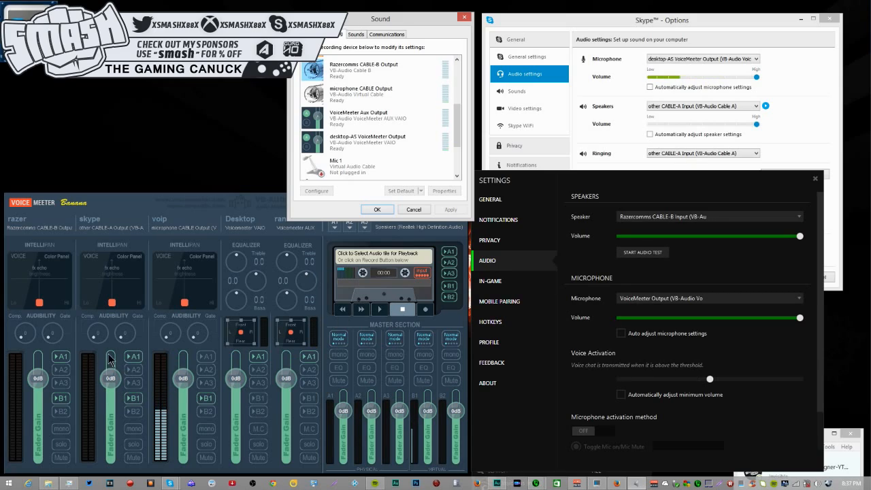
# Start the Razer Comms audio test, and check the razer channel in VoiceMeeter by muting and unmuting it.
pyautogui.click(645, 255)
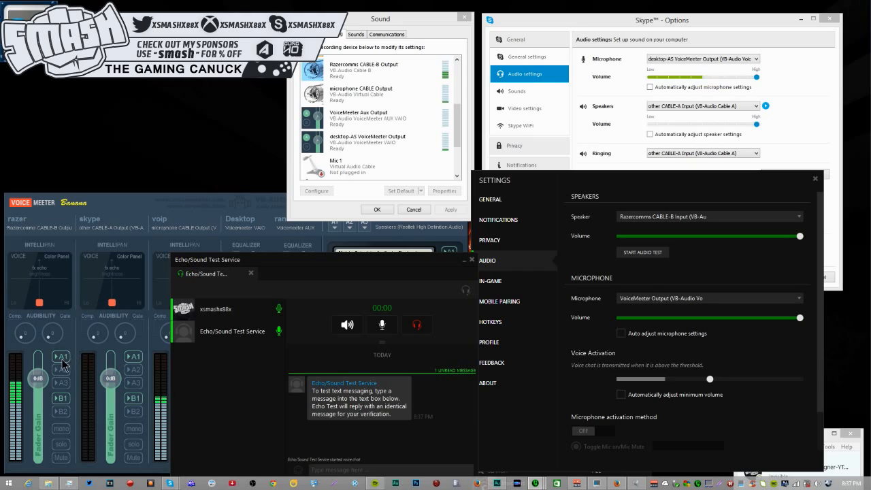
pyautogui.click(61, 400)
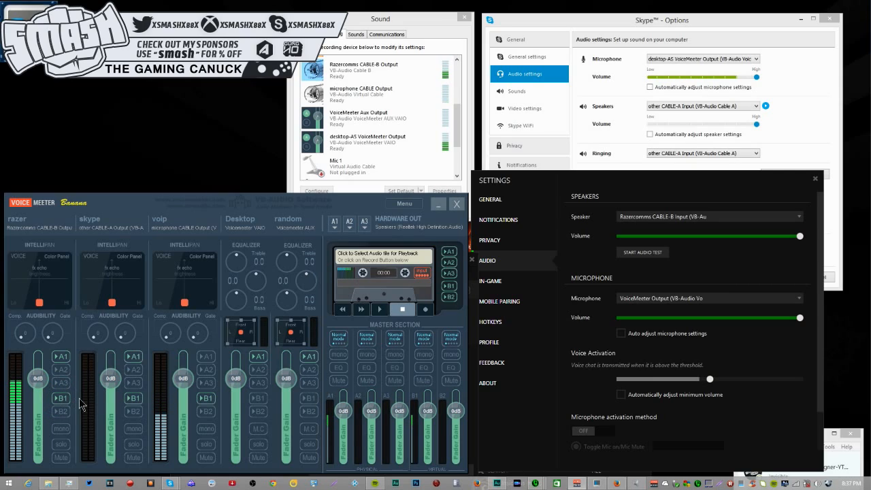
pyautogui.click(61, 459)
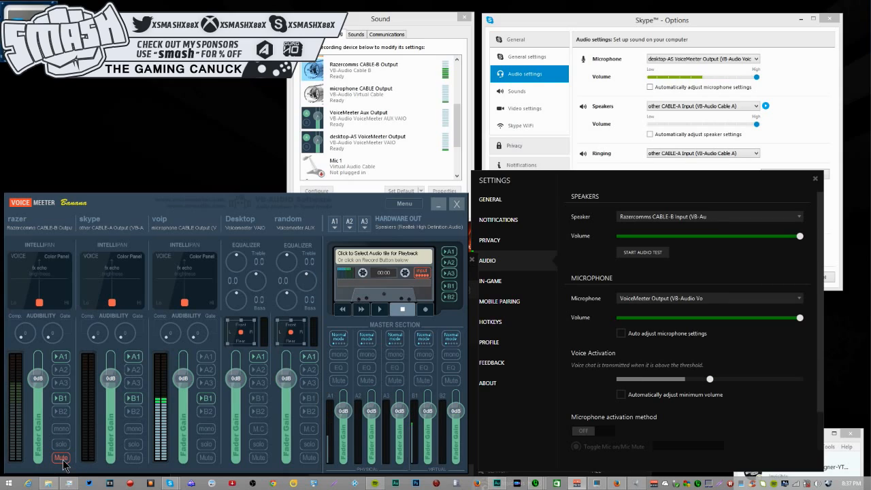
pyautogui.click(61, 458)
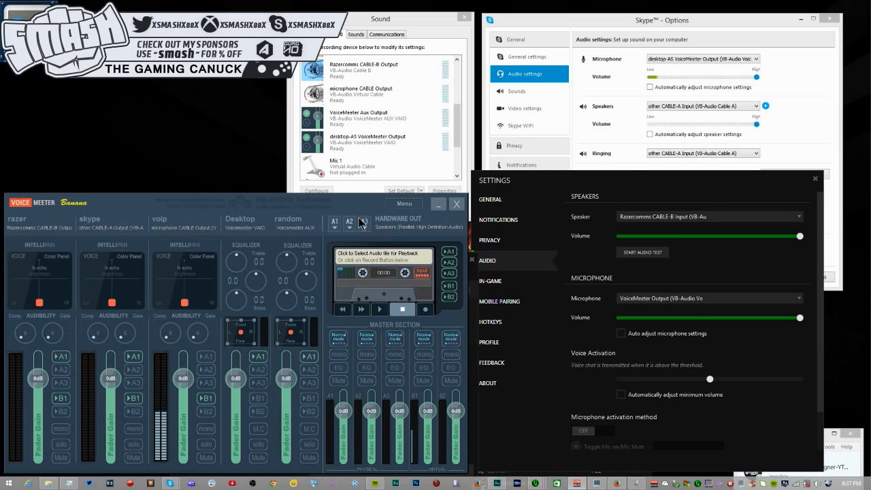
# Mute the voip channel in VoiceMeeter and close the Echo/Sound Test Service window of Razer Comms.
pyautogui.click(207, 457)
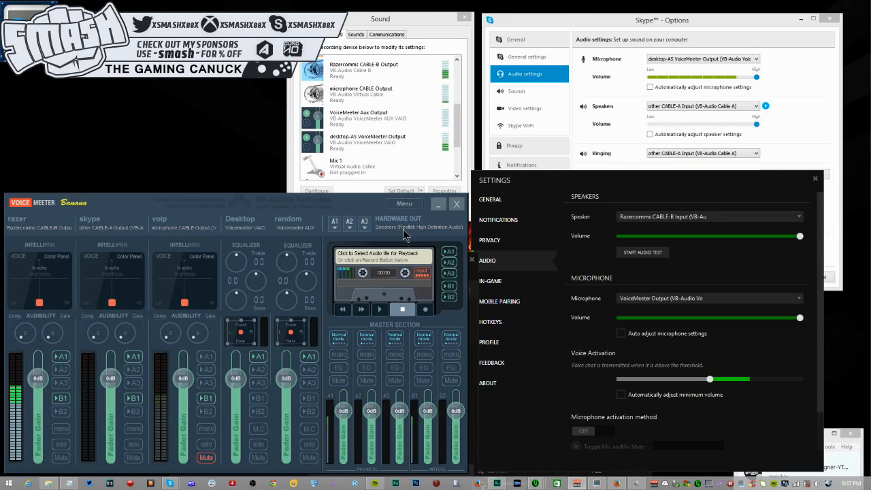
pyautogui.click(259, 400)
pyautogui.click(308, 398)
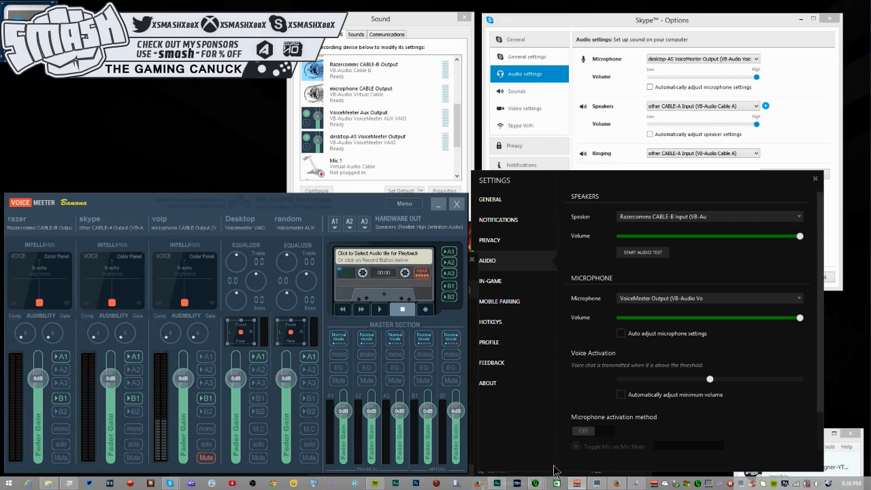
pyautogui.moveTo(534, 485)
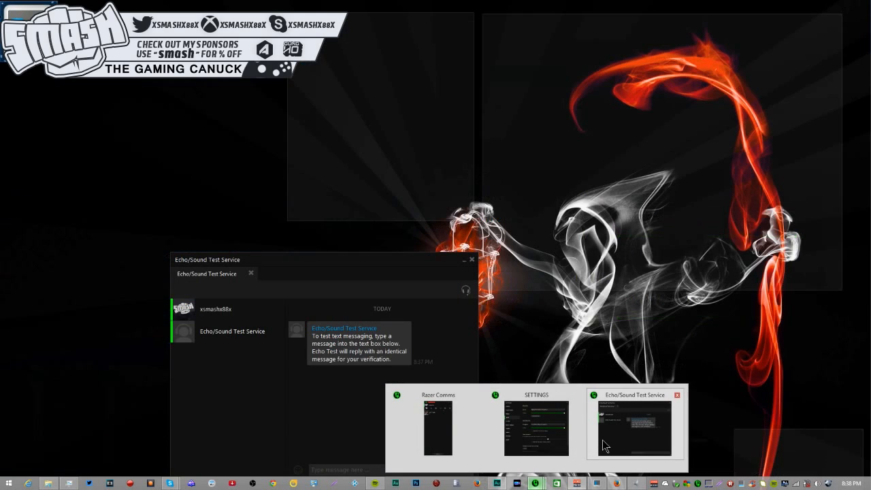
pyautogui.click(677, 396)
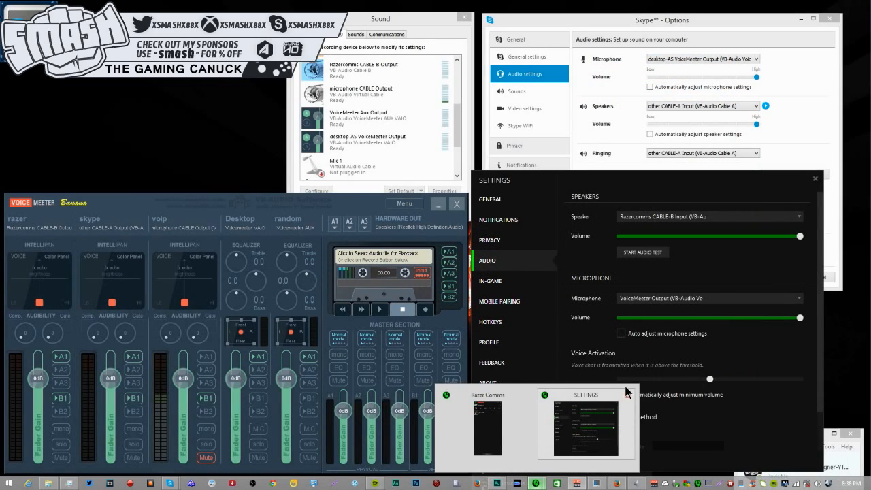
pyautogui.click(458, 117)
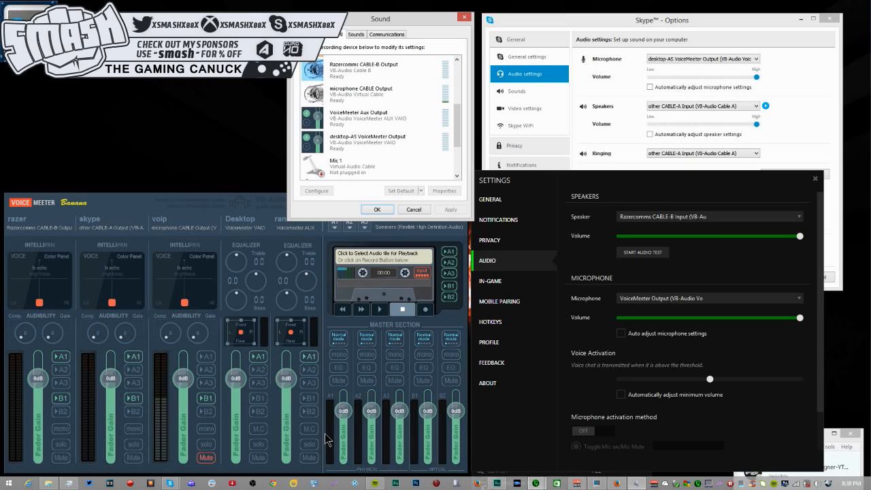
pyautogui.click(9, 483)
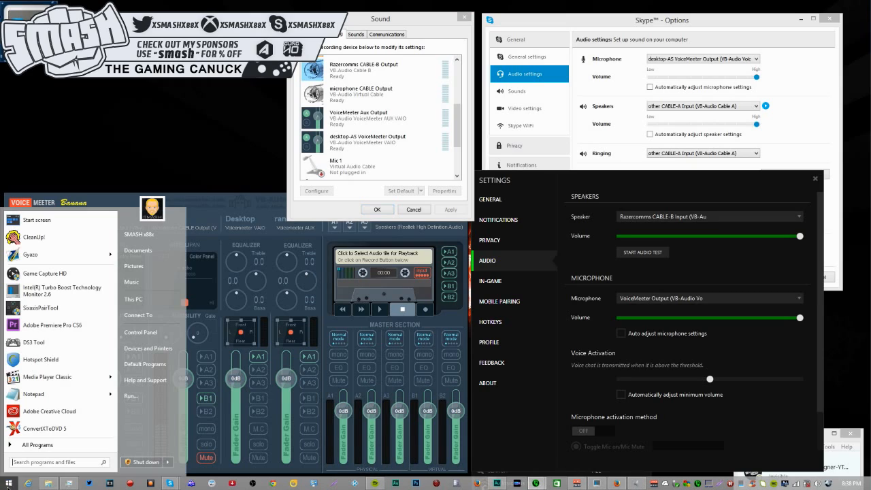
pyautogui.click(27, 445)
pyautogui.moveTo(112, 232); pyautogui.dragTo(114, 356)
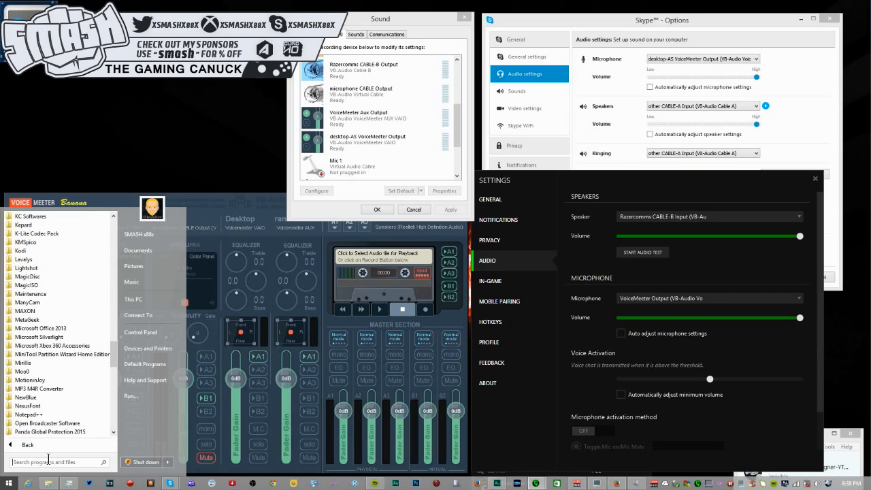
pyautogui.click(48, 461)
pyautogui.click(618, 483)
pyautogui.click(618, 483)
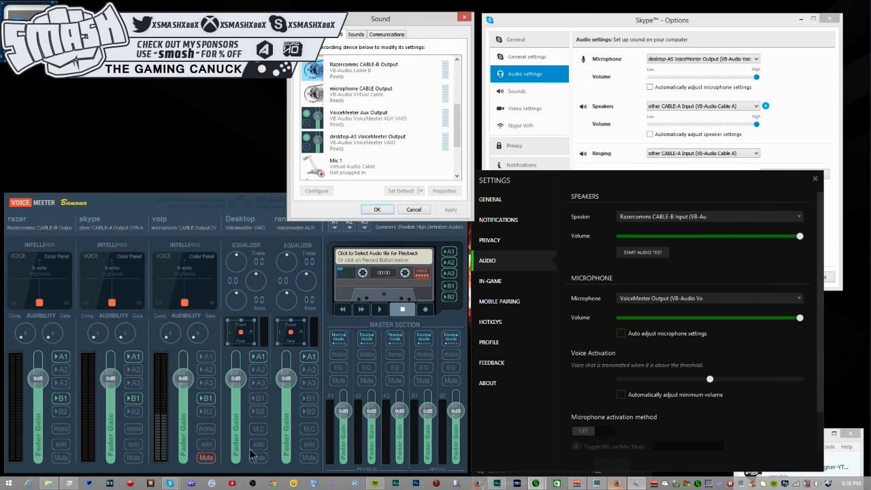
# Search the installed programs for mixpad, launch MixPad Multitrack Recording Software, and certify non-commercial home use.
pyautogui.click(10, 483)
pyautogui.click(54, 462)
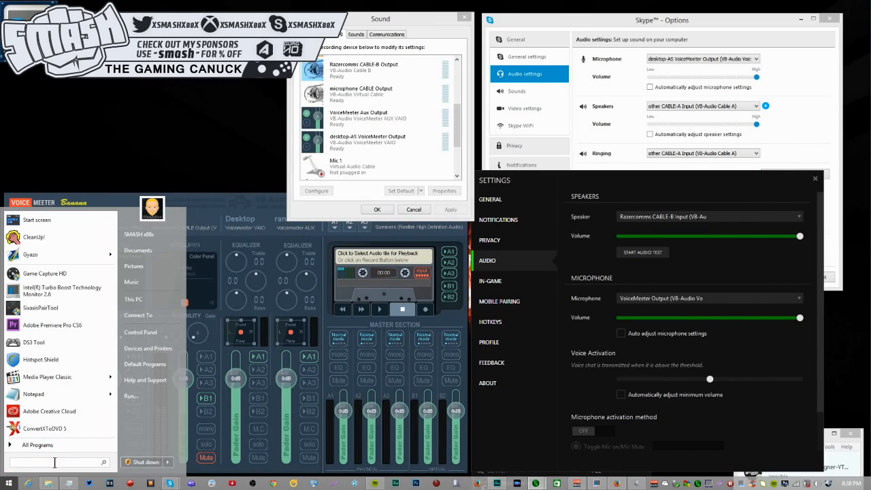
pyautogui.write('mispad')
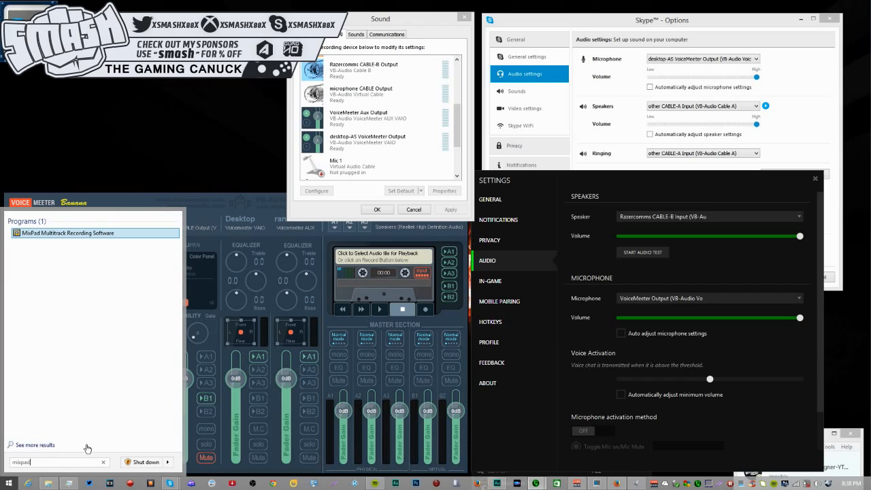
pyautogui.click(95, 233)
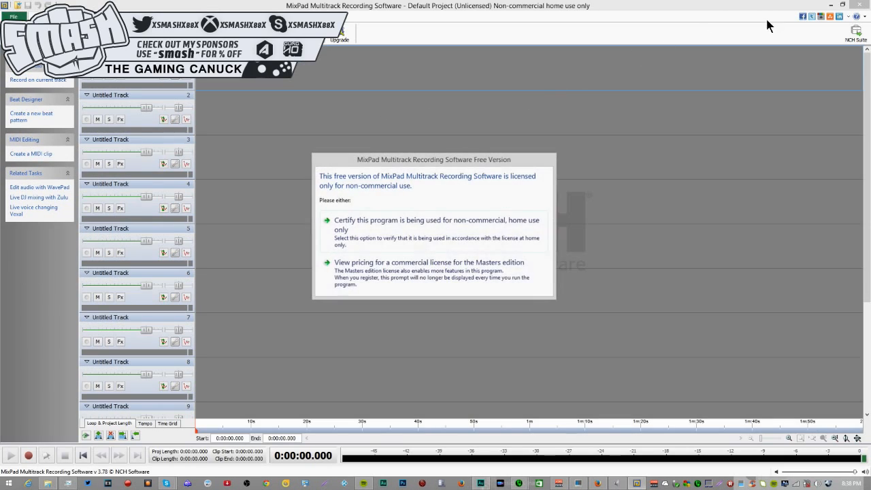
pyautogui.click(511, 219)
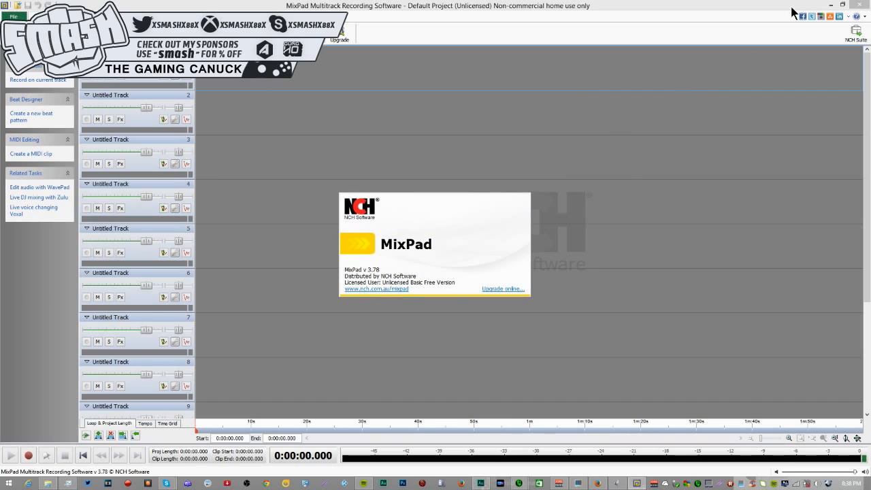
# Restore the MixPad window from full screen, move it beside VoiceMeeter, and enlarge it so more tracks fit.
pyautogui.click(842, 6)
pyautogui.moveTo(451, 145); pyautogui.dragTo(511, 165)
pyautogui.moveTo(511, 166); pyautogui.dragTo(511, 133)
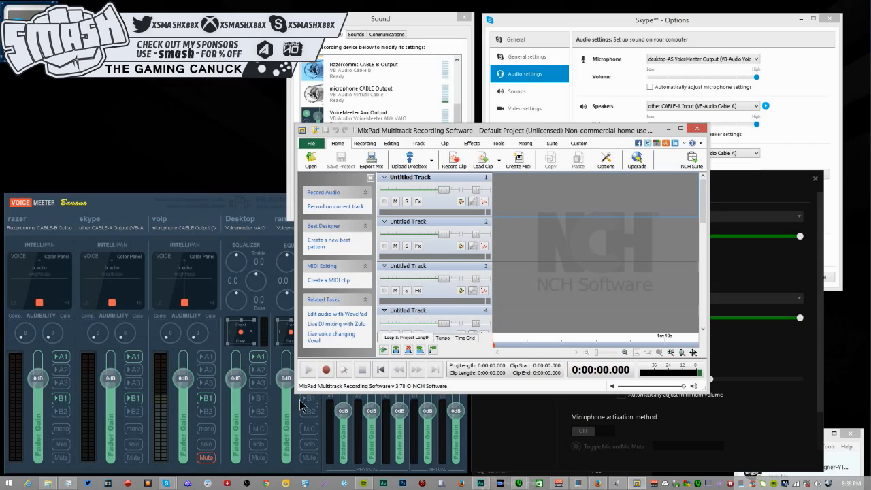
pyautogui.moveTo(297, 390); pyautogui.dragTo(282, 437)
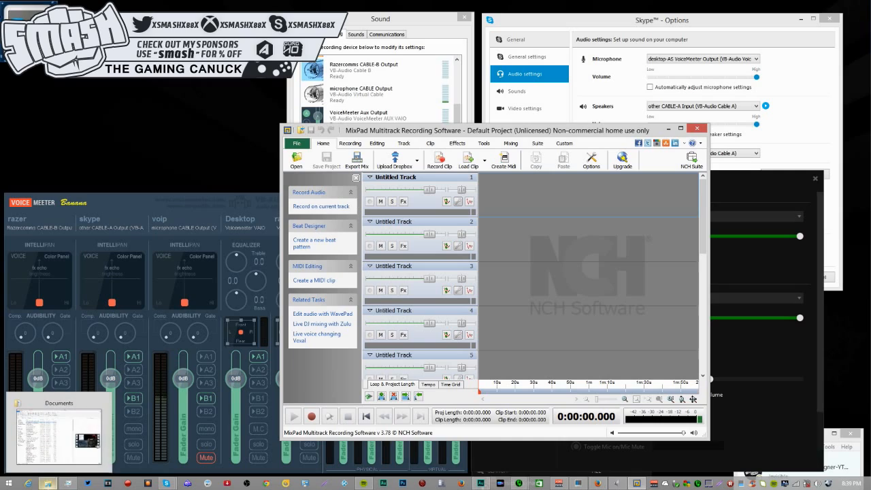
# Switch to VoiceMeeter, look over its system settings including the engine mode choices, and close them without changes.
pyautogui.click(156, 204)
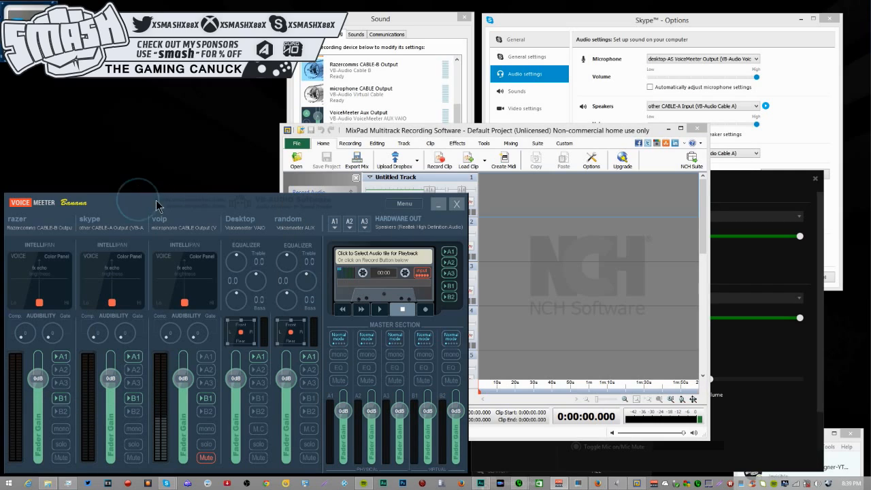
pyautogui.click(405, 204)
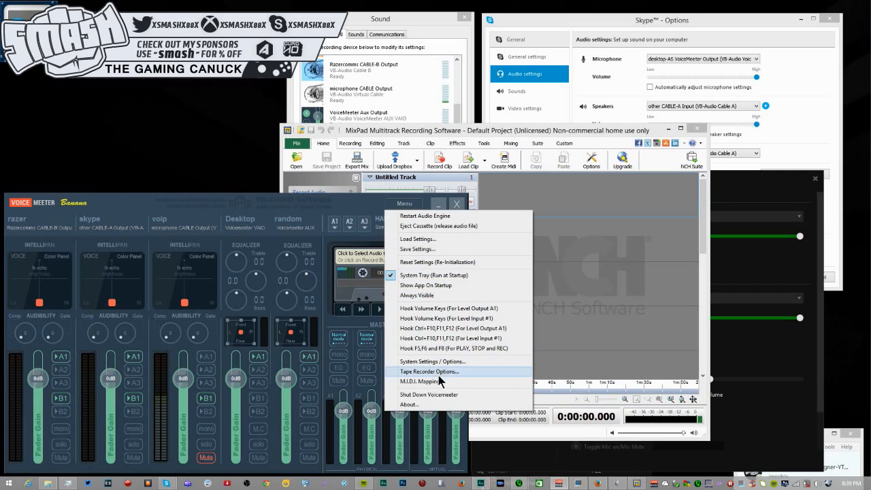
pyautogui.click(429, 361)
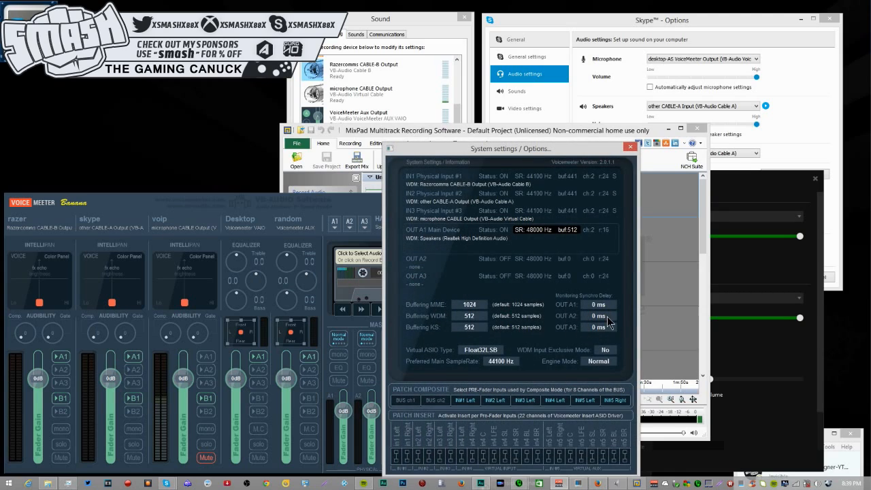
pyautogui.click(594, 361)
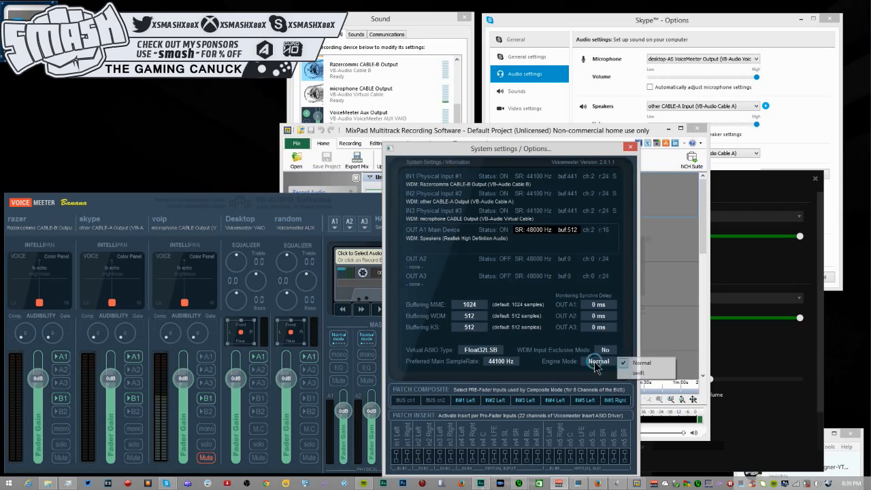
pyautogui.click(629, 147)
pyautogui.click(629, 147)
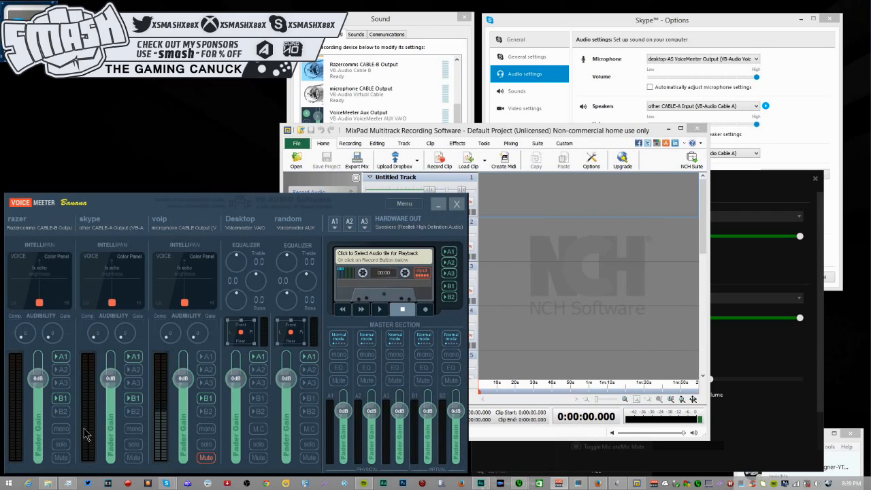
# Switch to File Explorer and open the VBCABLEDriver_Pack42b folder inside the vb folder on Local Disk (C:).
pyautogui.click(47, 484)
pyautogui.click(180, 257)
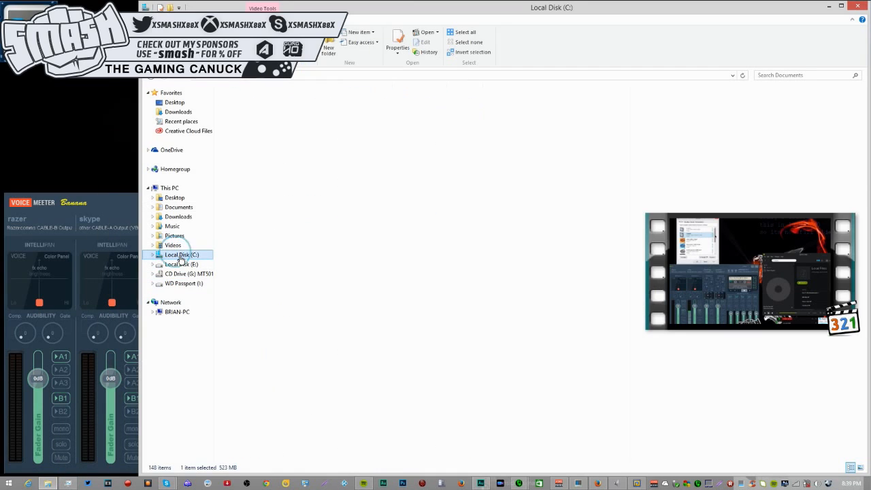
pyautogui.doubleClick(242, 388)
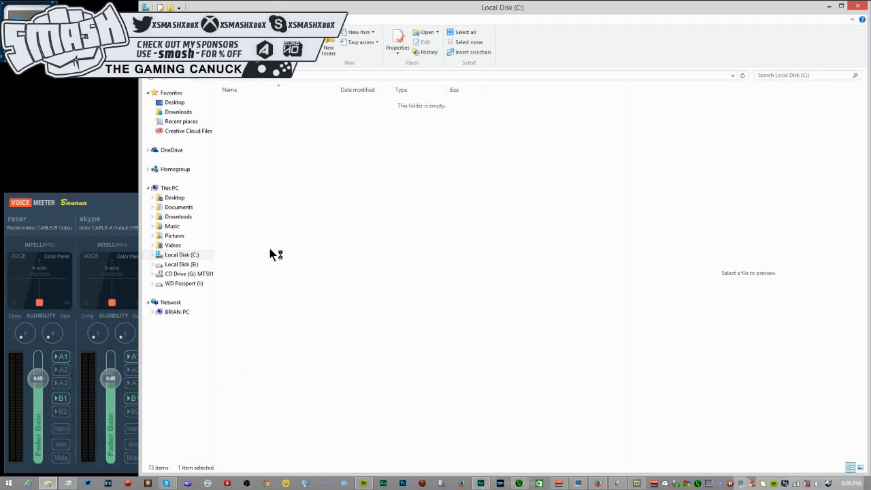
pyautogui.doubleClick(259, 122)
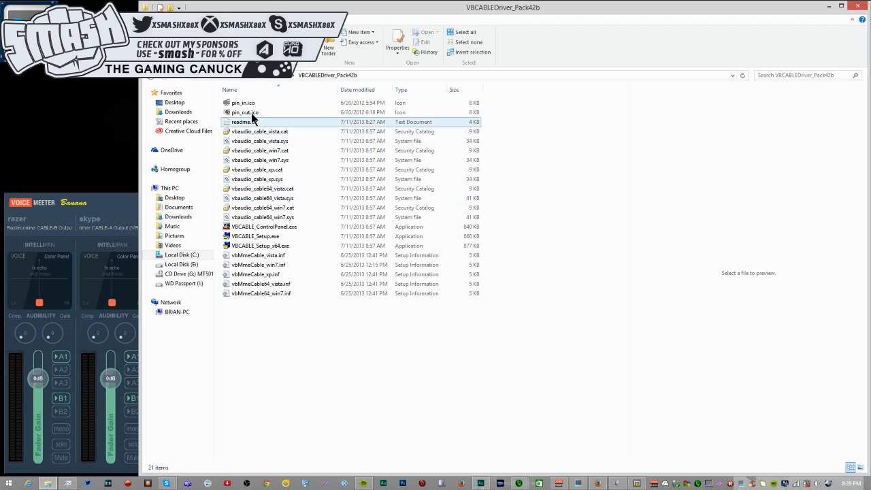
# Run VBCABLE_ControlPanel.exe, examine the VB-Audio Virtual Cable's sample rates and input levels, and close the control panel.
pyautogui.click(276, 227)
pyautogui.doubleClick(275, 227)
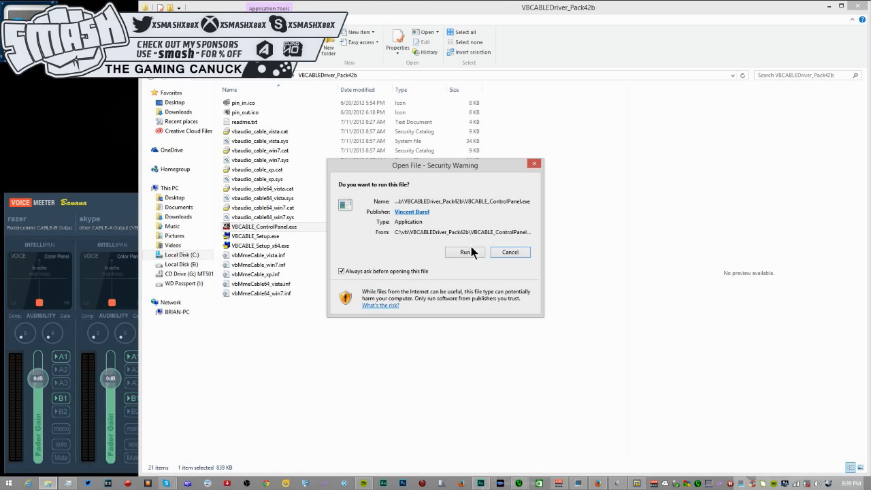
pyautogui.click(467, 251)
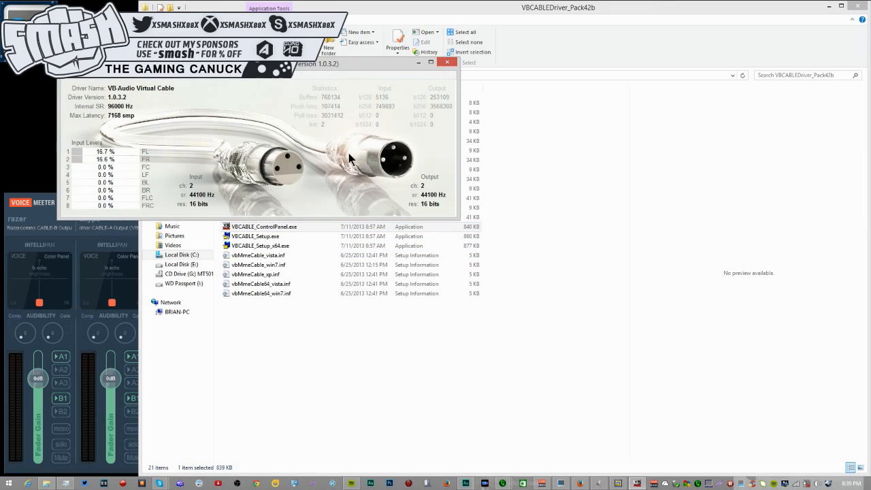
pyautogui.rightClick(61, 79)
pyautogui.click(447, 63)
pyautogui.click(447, 63)
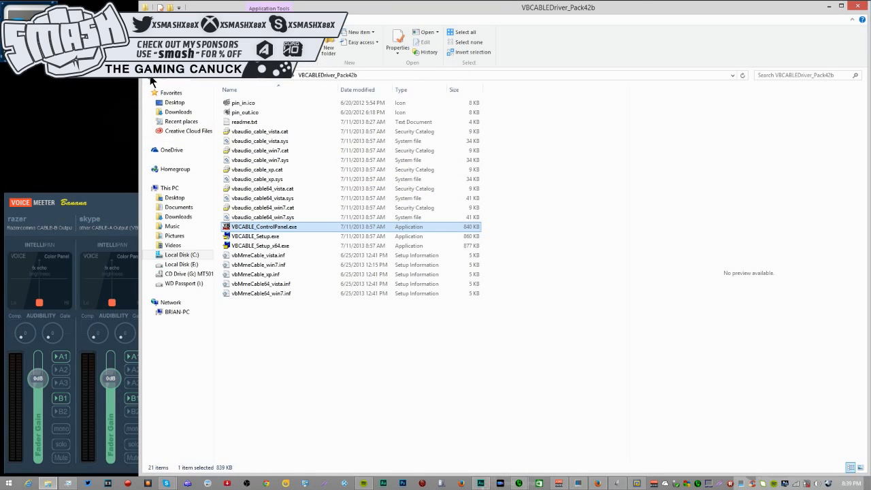
# Run VBCABLE_ControlPanel.exe from the VBCABLEBDriver_Pack42b folder to examine VB-Audio Cable B, close it, and minimize File Explorer.
pyautogui.click(151, 79)
pyautogui.doubleClick(261, 108)
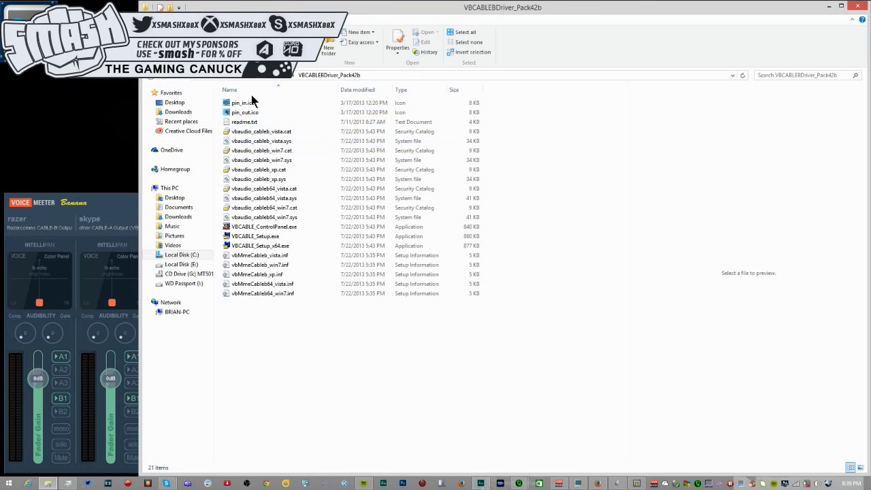
pyautogui.click(269, 227)
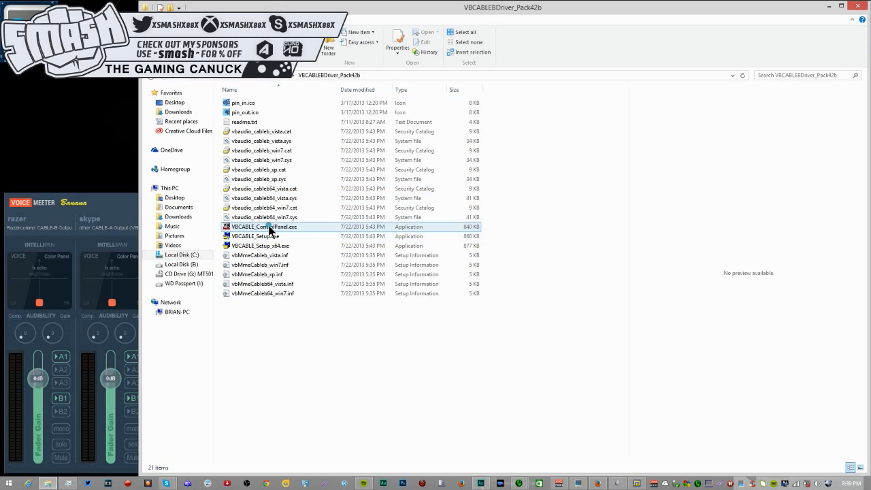
pyautogui.doubleClick(268, 228)
pyautogui.click(452, 252)
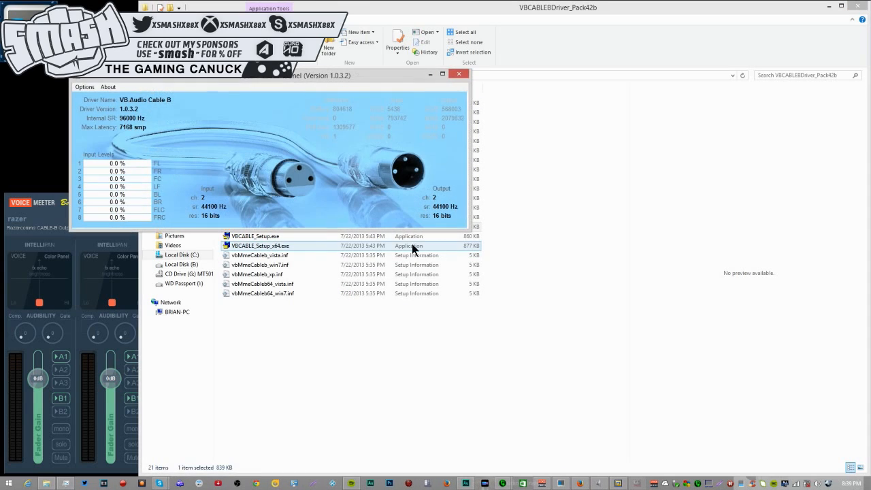
pyautogui.click(459, 75)
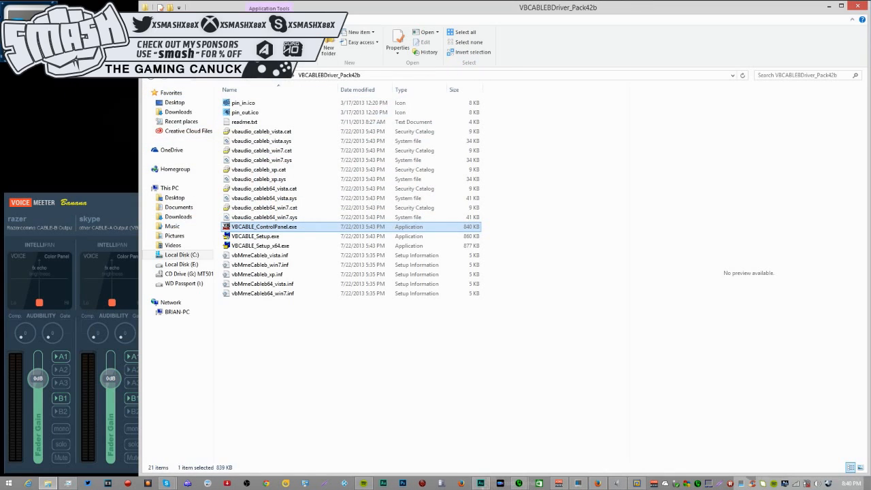
pyautogui.click(151, 77)
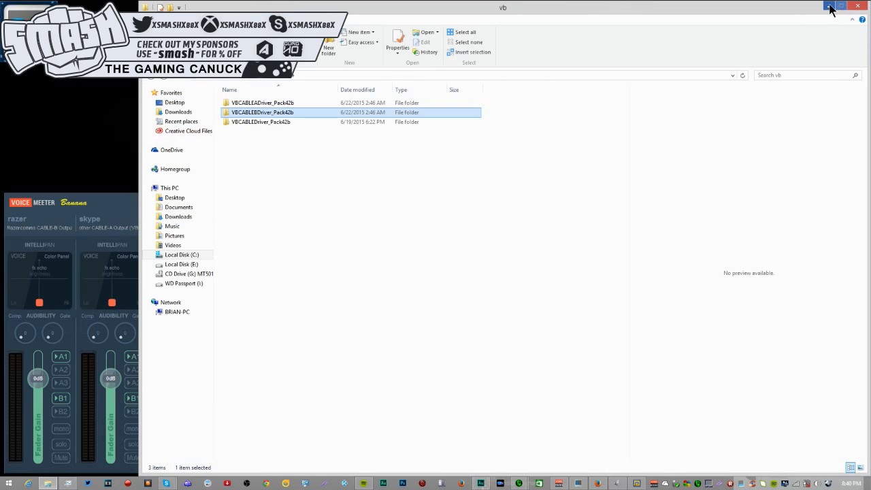
pyautogui.click(829, 6)
# Move the MixPad window clear of the Skype and Razer Comms settings and arm tracks 1, 2 and 3 for recording.
pyautogui.moveTo(494, 136); pyautogui.dragTo(350, 69)
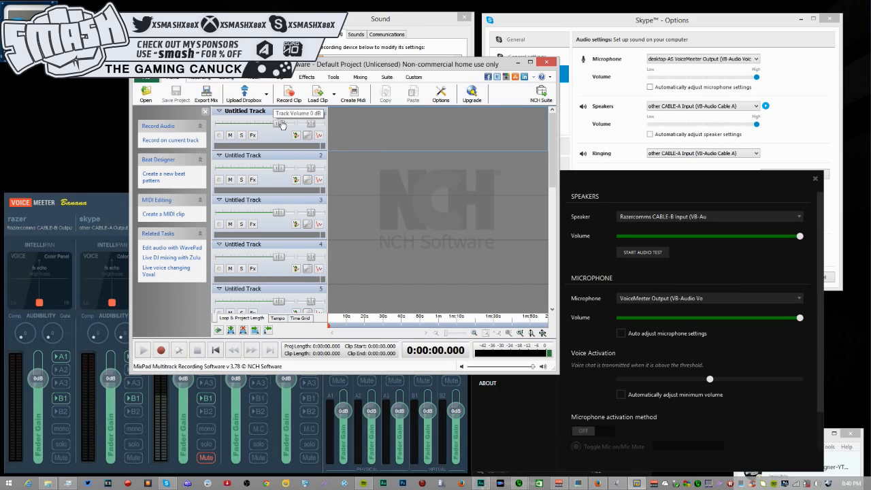
pyautogui.click(219, 135)
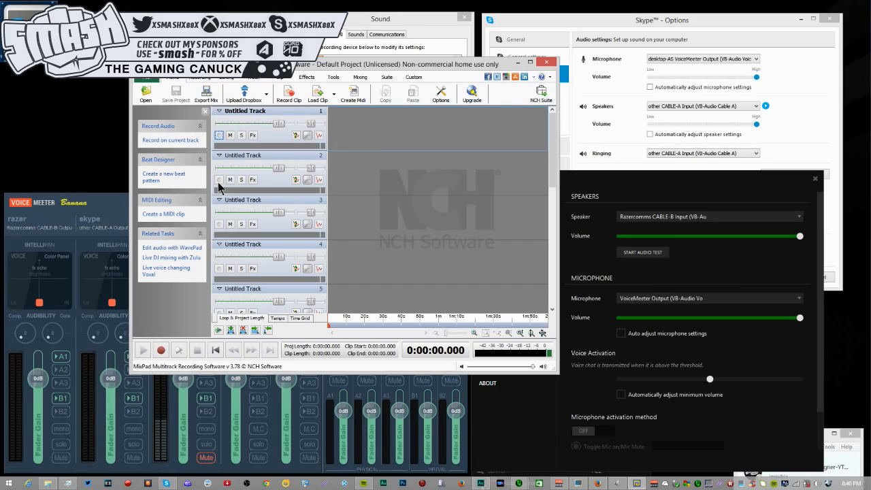
pyautogui.click(219, 179)
pyautogui.click(219, 223)
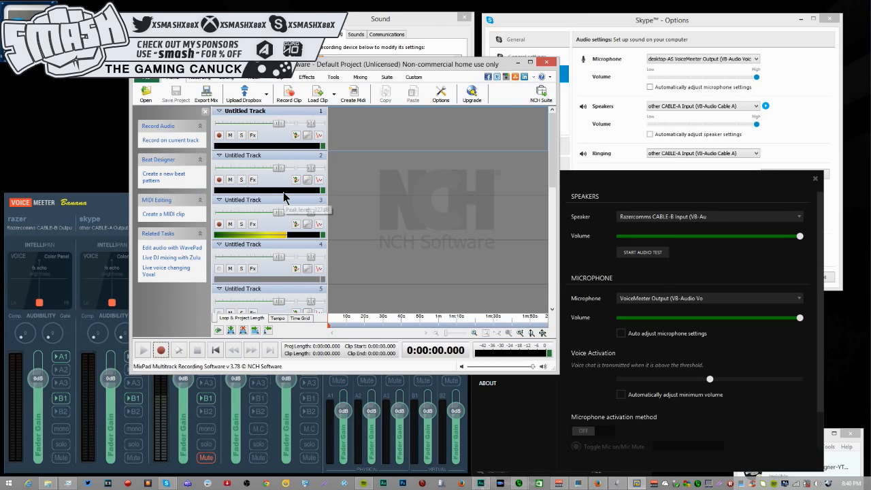
# Check the recording devices of tracks 3 and 2 in their audio options, cancelling each dialog without changes.
pyautogui.click(310, 225)
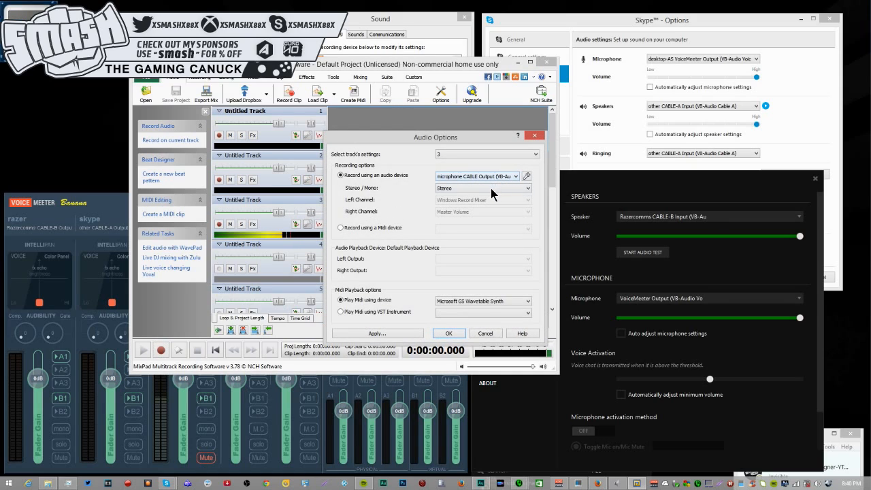
pyautogui.click(485, 333)
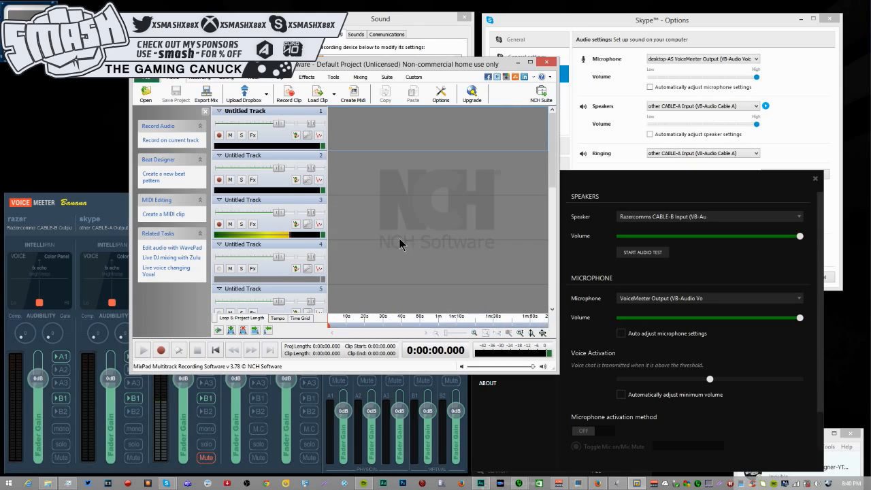
pyautogui.click(307, 180)
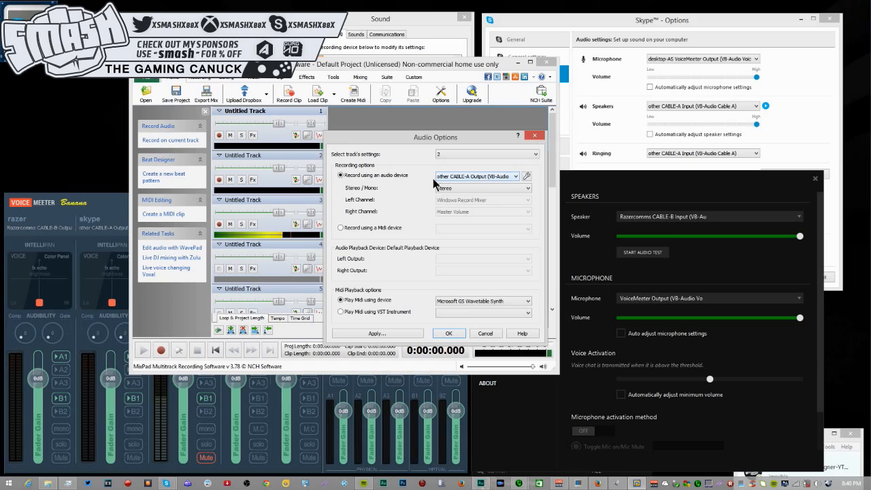
pyautogui.click(478, 334)
# Open track 1's audio options, choose Razercomms CABLE-B Output as its recording device, and view the choices for applying the settings.
pyautogui.click(308, 135)
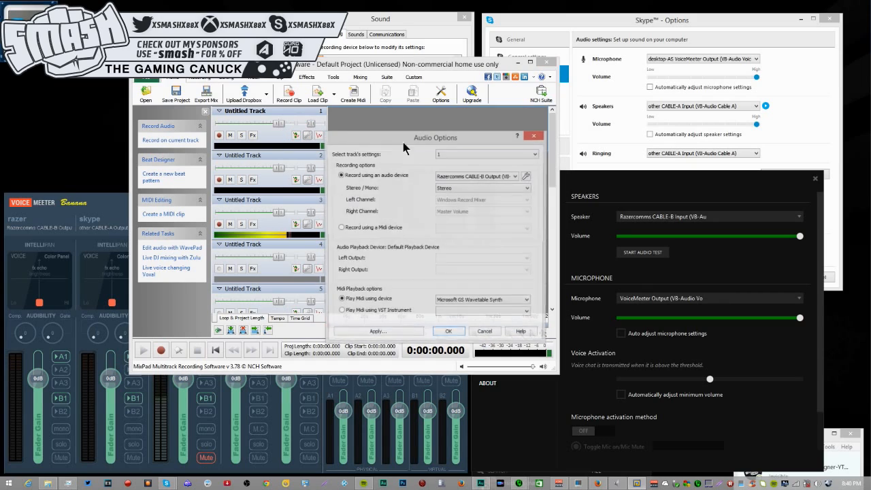
pyautogui.click(468, 177)
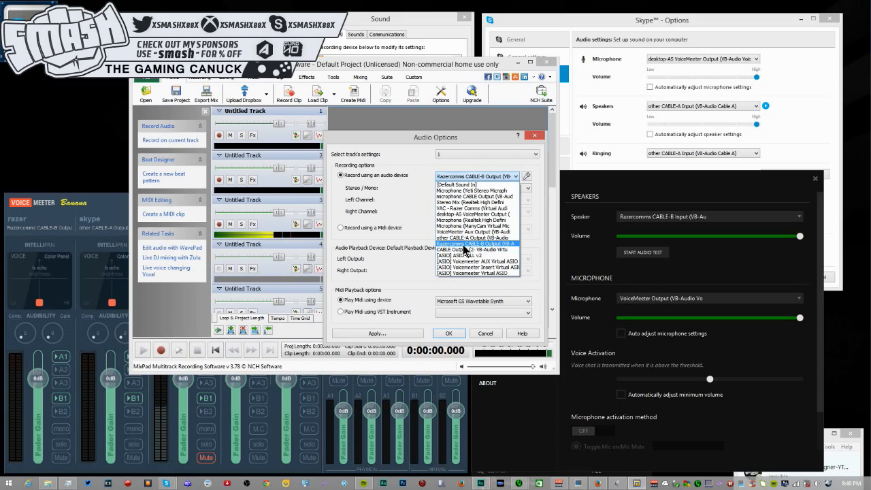
pyautogui.click(463, 244)
pyautogui.click(392, 333)
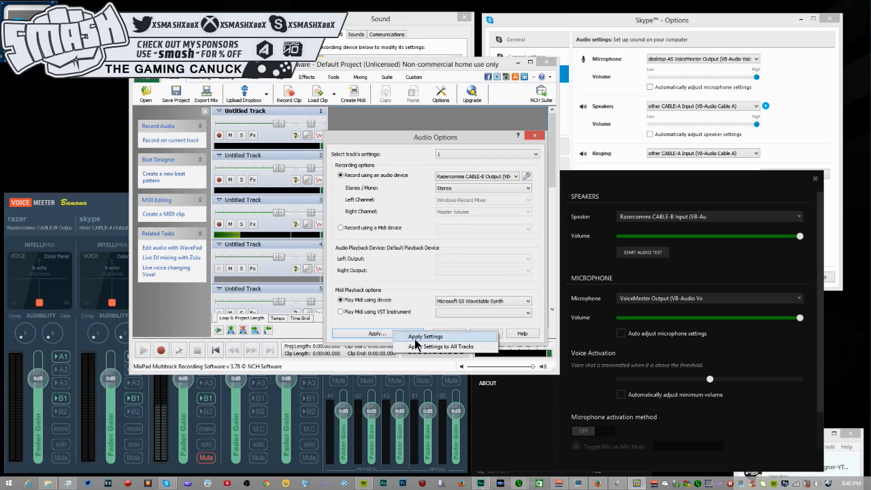
# Switch the audio options to track 2 and choose other CABLE-A Output as its recording device.
pyautogui.click(453, 154)
pyautogui.click(451, 170)
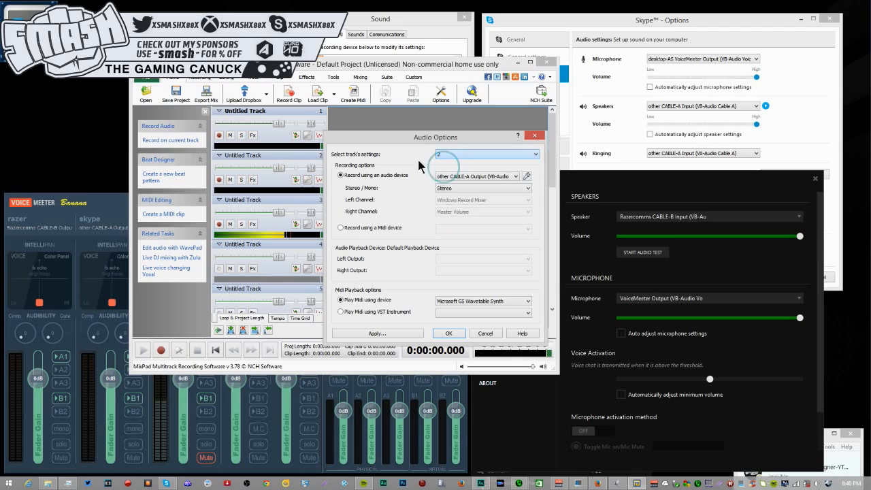
pyautogui.click(482, 175)
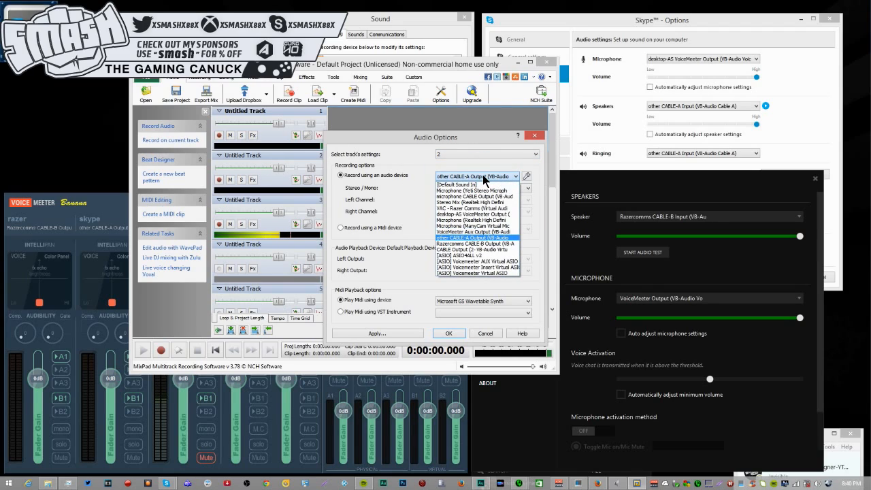
pyautogui.click(465, 238)
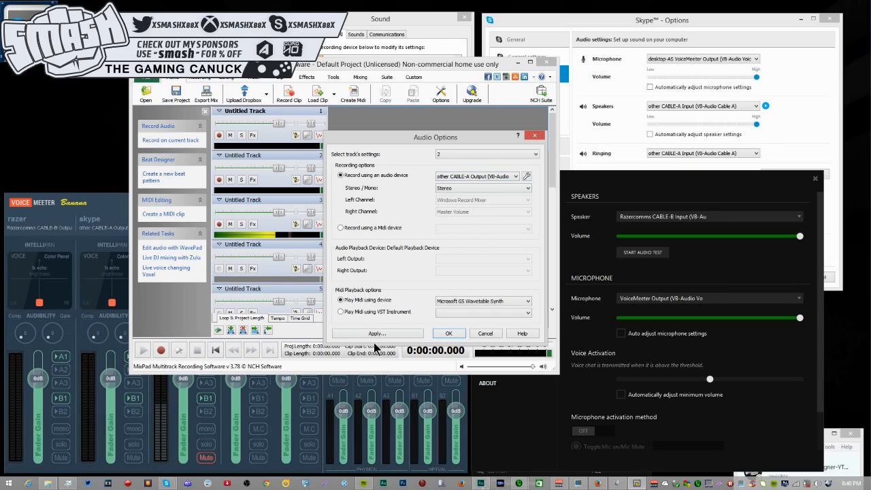
# Switch the audio options to track 3 and examine its recording device list, keeping microphone CABLE Output.
pyautogui.click(445, 155)
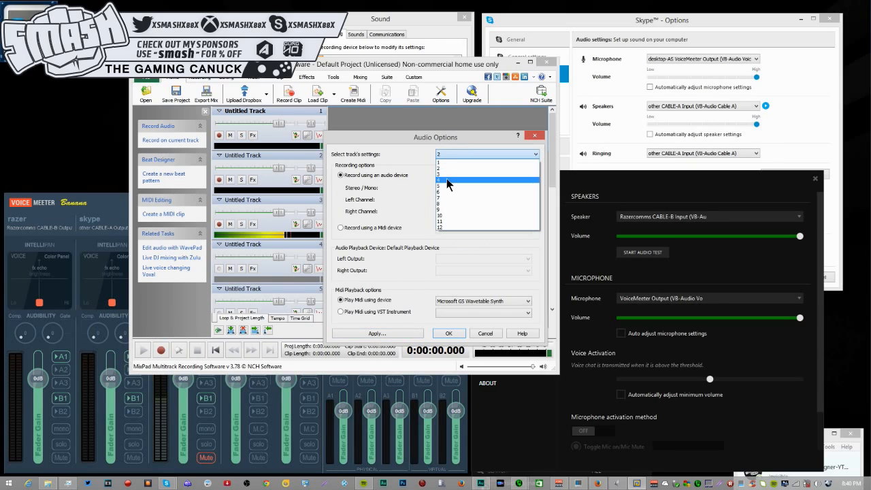
pyautogui.click(449, 179)
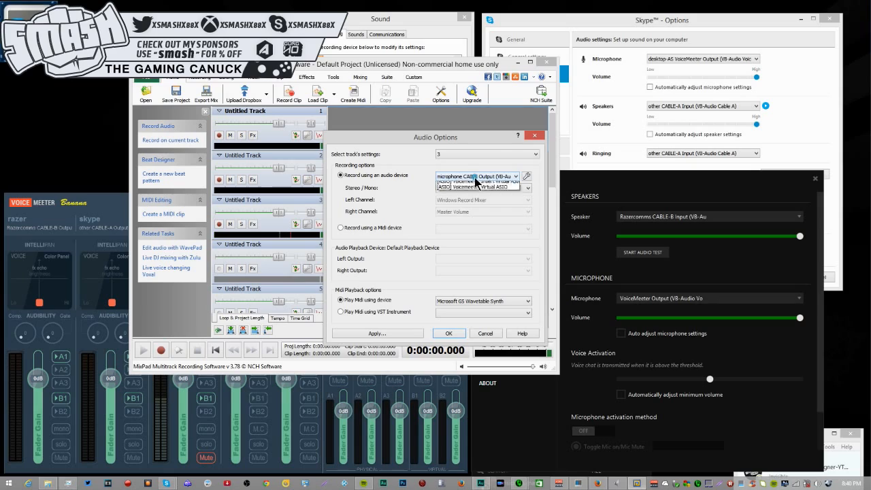
pyautogui.click(474, 177)
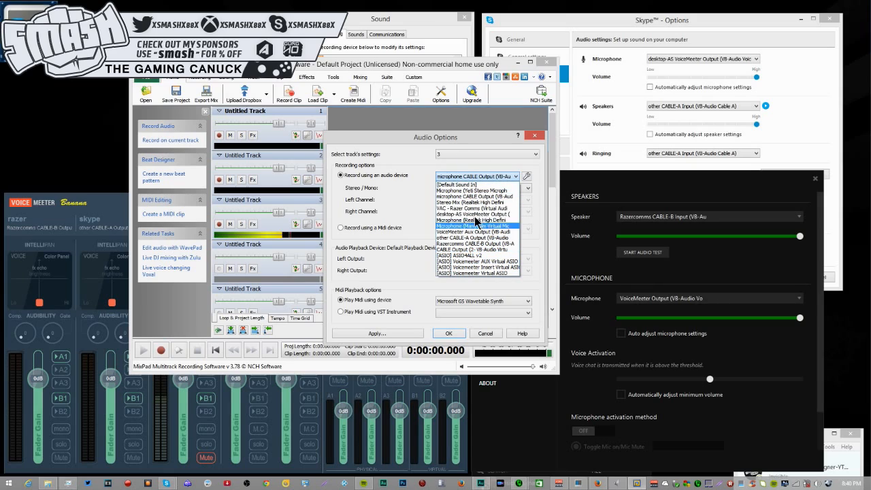
pyautogui.click(469, 167)
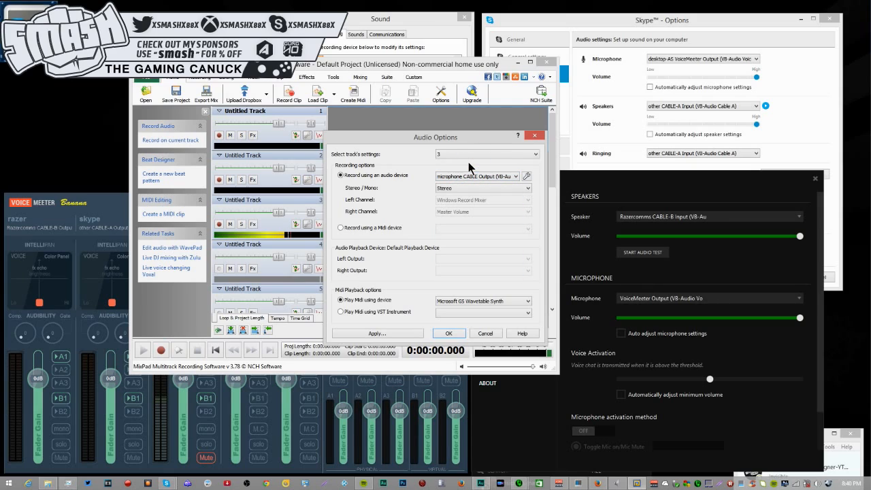
# Switch to Adobe Audition to examine Track 1's microphone routing and effects, then return to MixPad and cancel the audio options.
pyautogui.click(480, 483)
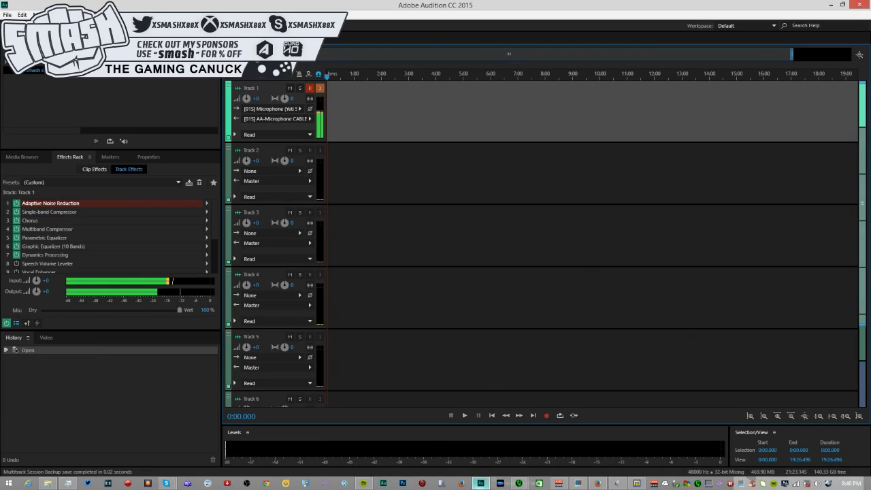
pyautogui.click(480, 483)
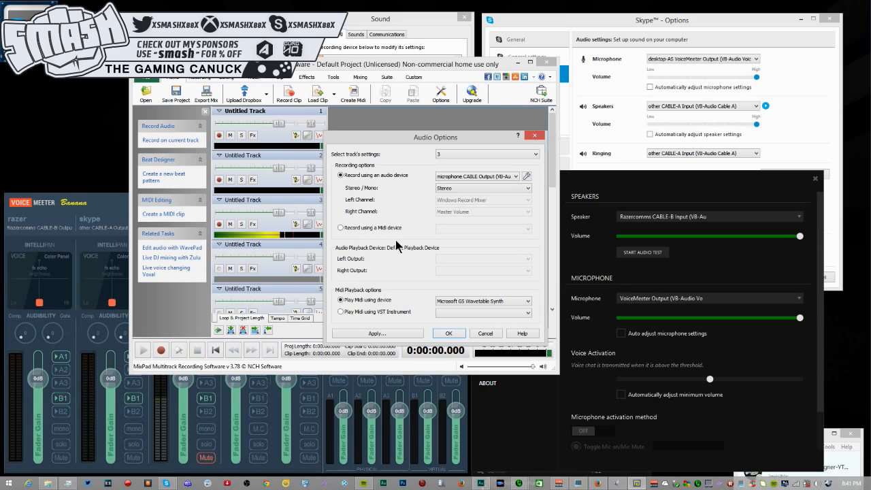
pyautogui.click(484, 333)
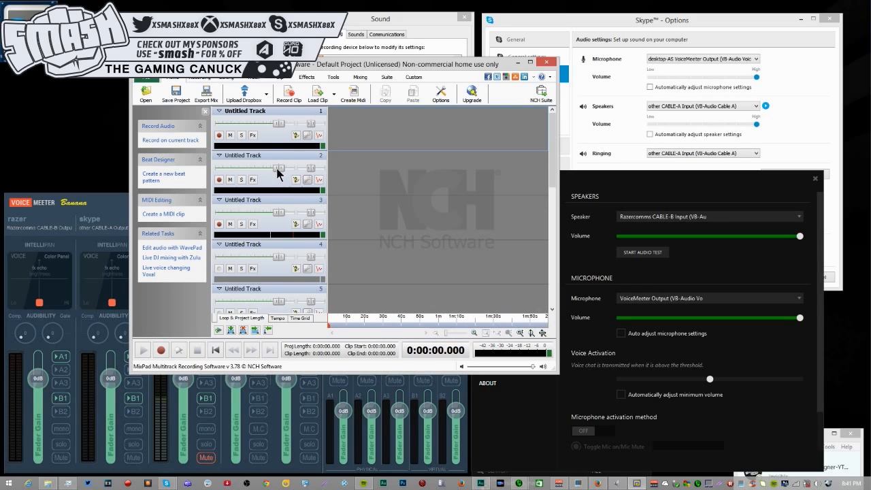
# Record the three armed tracks while running the Razer Comms audio test and a free Skype test call, and stop the recording.
pyautogui.click(161, 350)
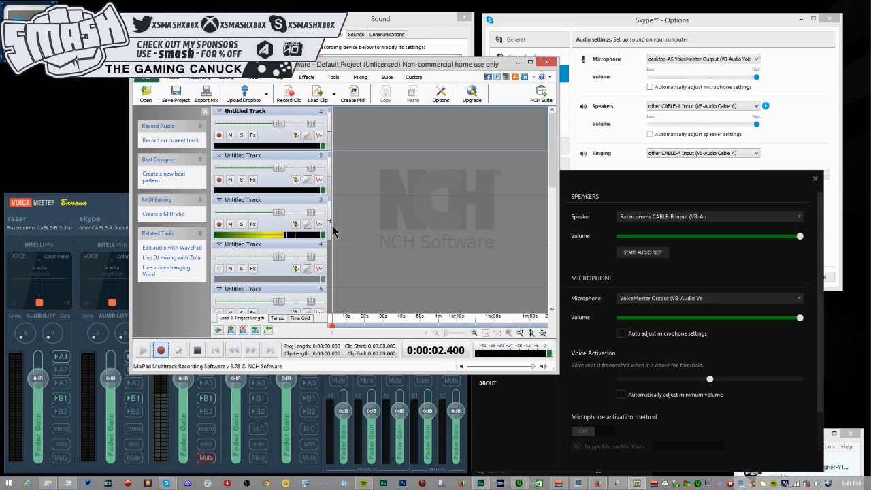
pyautogui.click(641, 252)
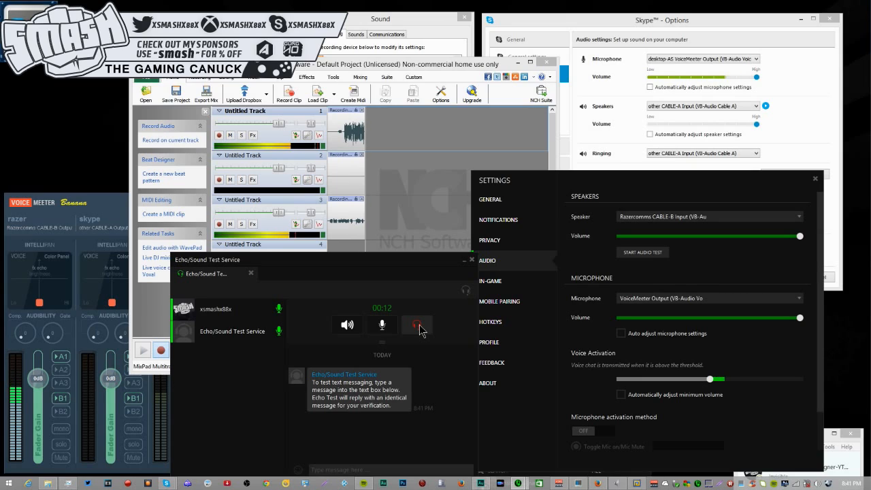
pyautogui.click(612, 129)
pyautogui.click(605, 243)
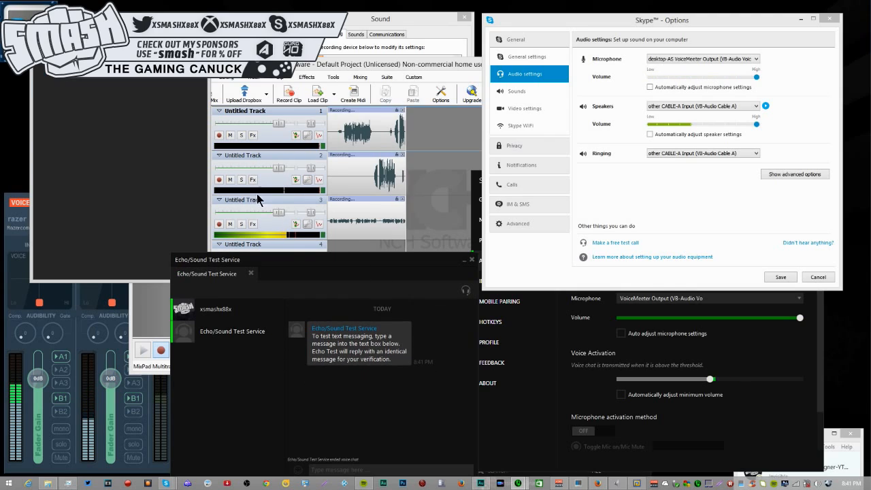
pyautogui.click(471, 260)
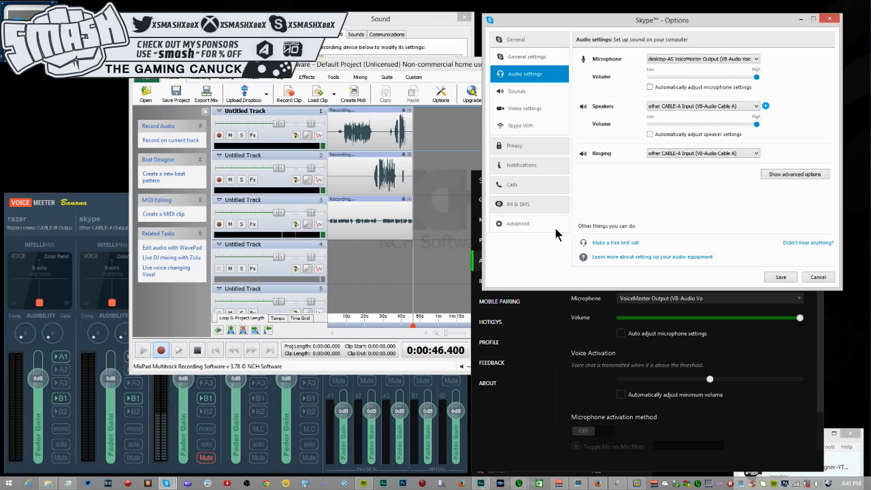
pyautogui.click(196, 349)
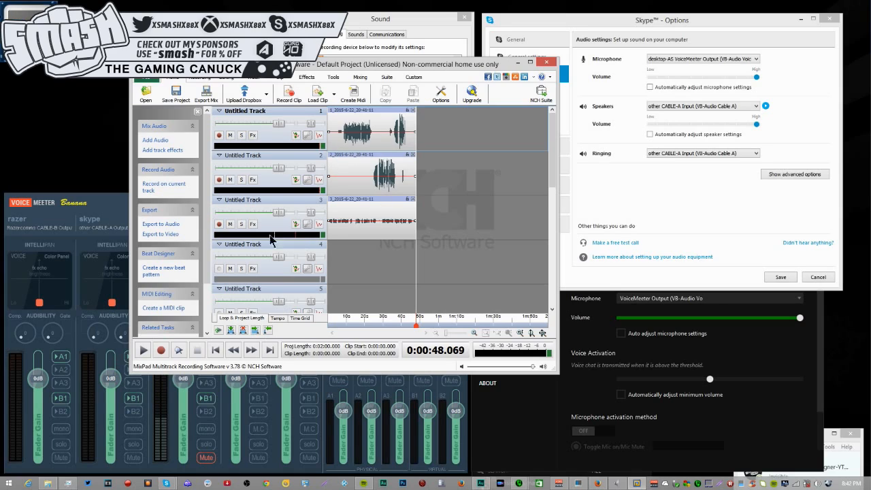
# Disarm tracks 1, 2 and 3, then view the mix export options and cancel them without exporting.
pyautogui.click(219, 224)
pyautogui.click(220, 173)
pyautogui.click(200, 88)
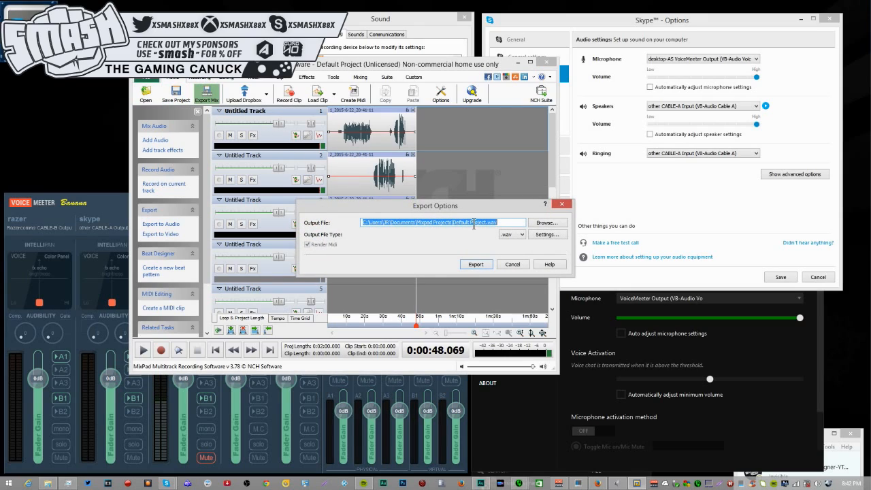
pyautogui.click(517, 265)
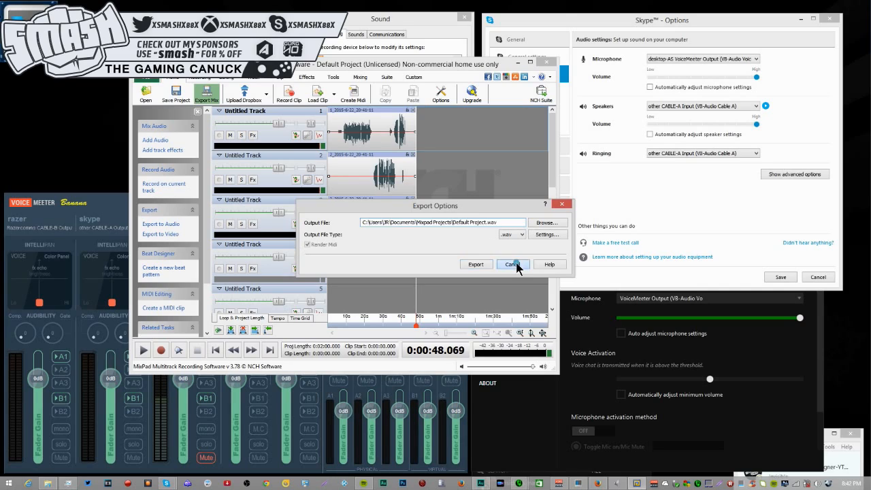
# Isolate track 3 and then track 2 by muting the other two recorded tracks in each case.
pyautogui.click(230, 135)
pyautogui.click(230, 179)
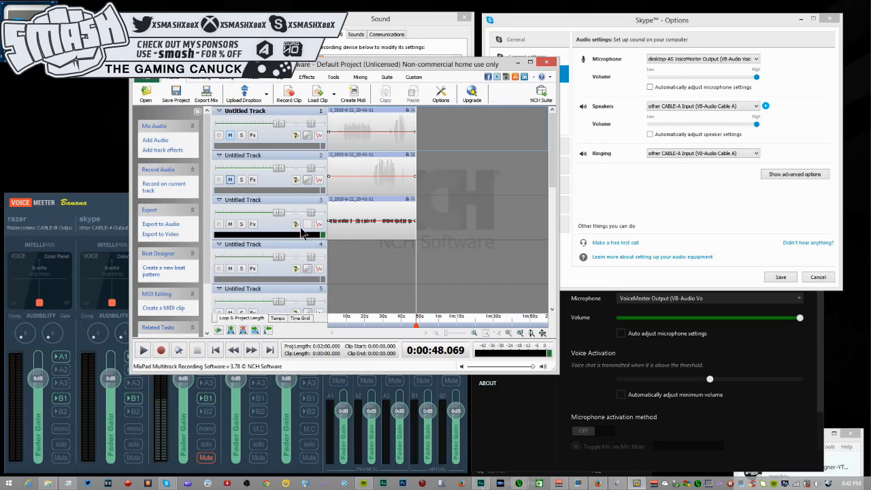
pyautogui.click(230, 179)
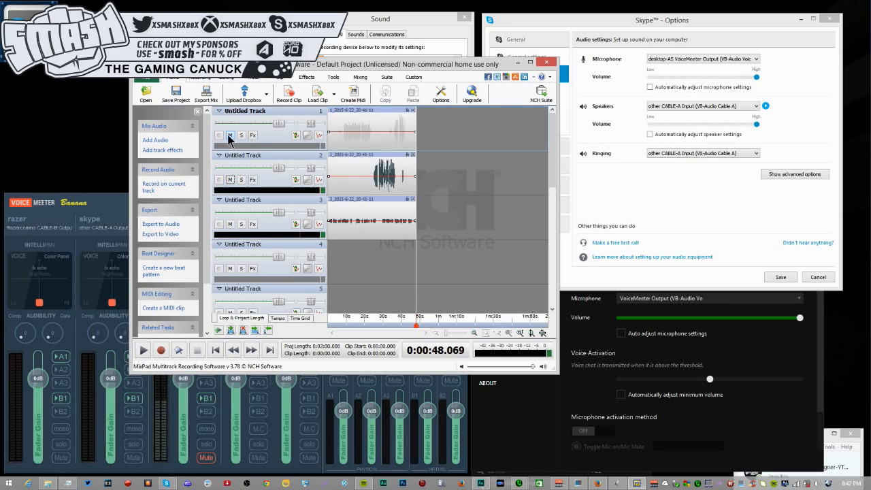
pyautogui.click(230, 135)
pyautogui.click(230, 225)
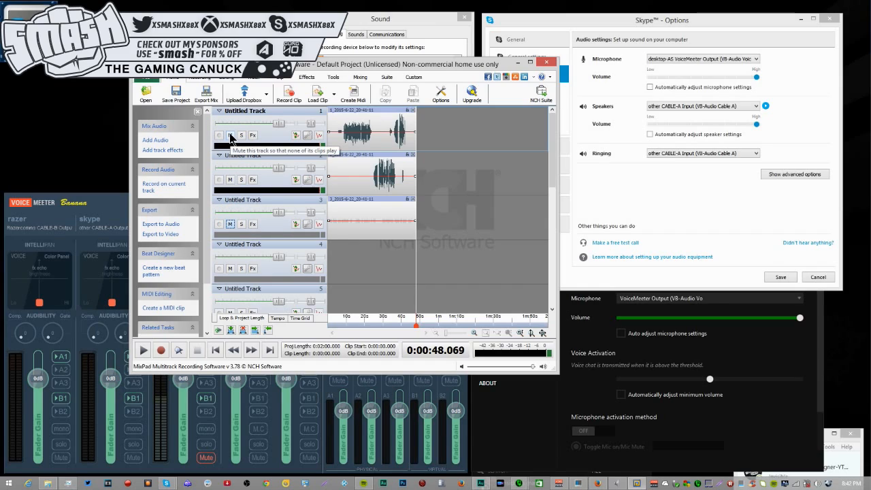
pyautogui.click(232, 135)
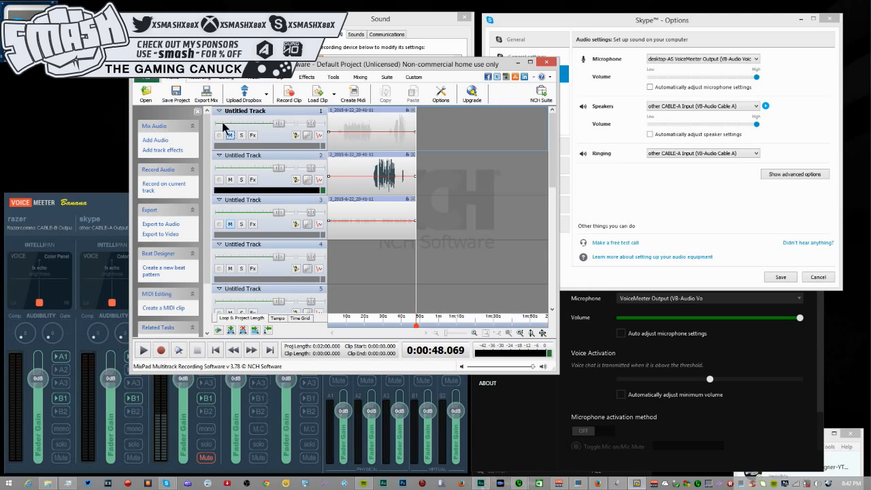
# Isolate track 1 by muting tracks 2 and 3, then unmute all the recorded tracks.
pyautogui.click(229, 223)
pyautogui.click(230, 223)
pyautogui.click(230, 179)
pyautogui.click(230, 135)
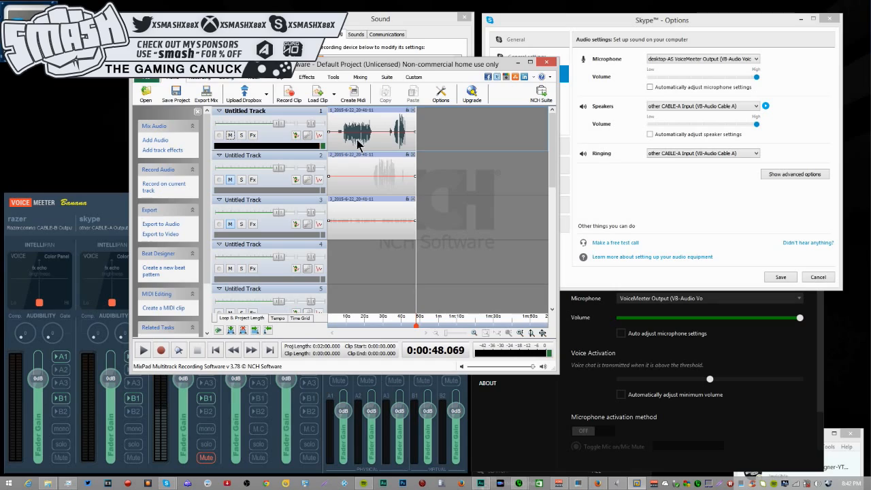
pyautogui.click(230, 180)
pyautogui.click(231, 224)
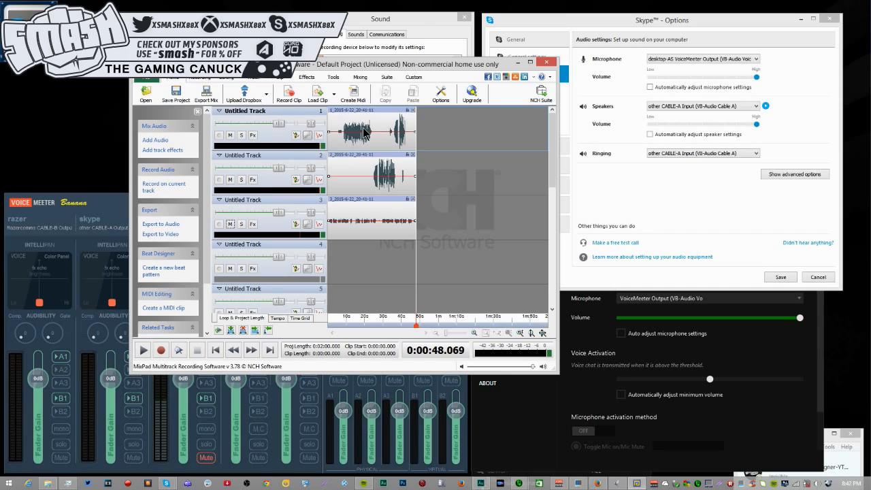
# Select a short region of track 1's clip, look through the editing and mixing tools, and minimize the MixPad window.
pyautogui.moveTo(359, 126); pyautogui.dragTo(362, 122)
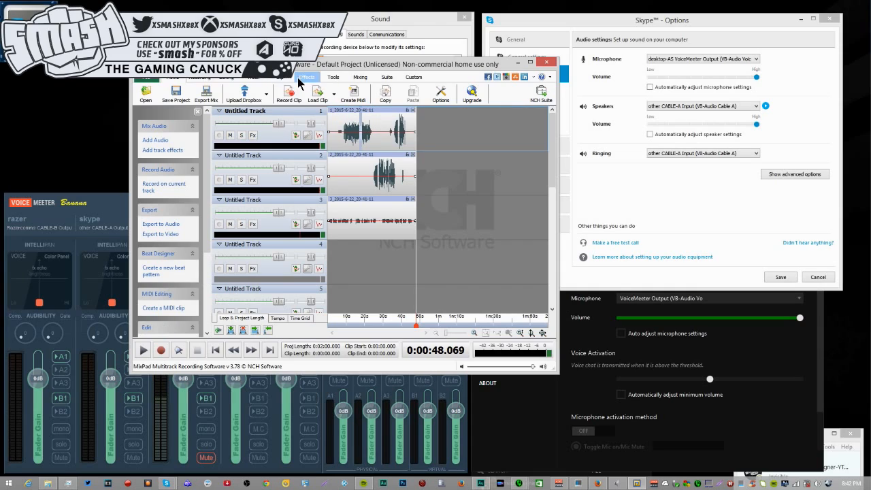
pyautogui.click(227, 77)
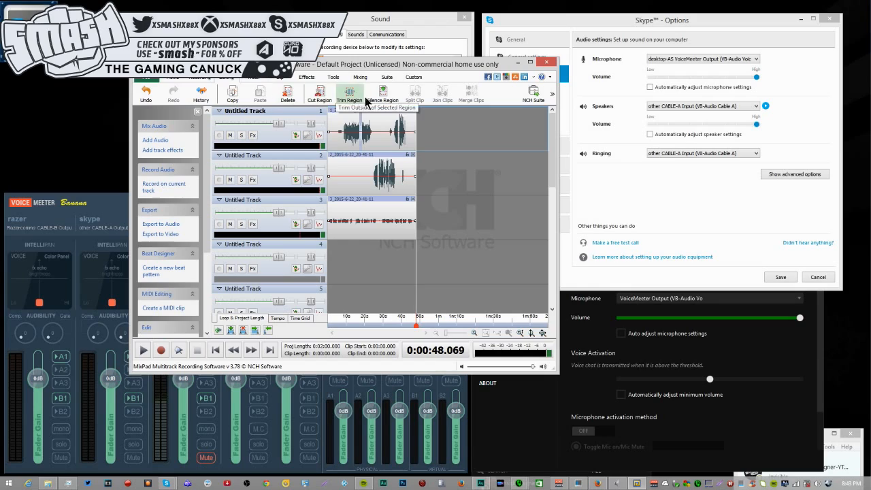
pyautogui.click(332, 78)
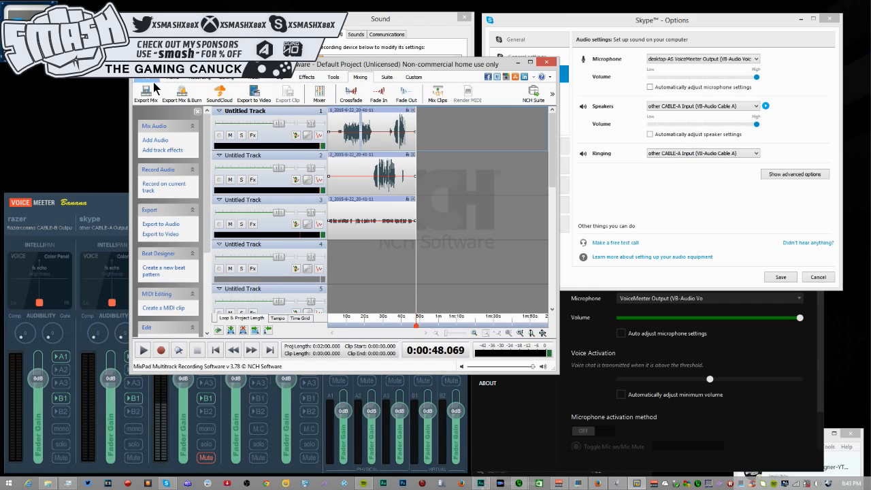
pyautogui.click(173, 78)
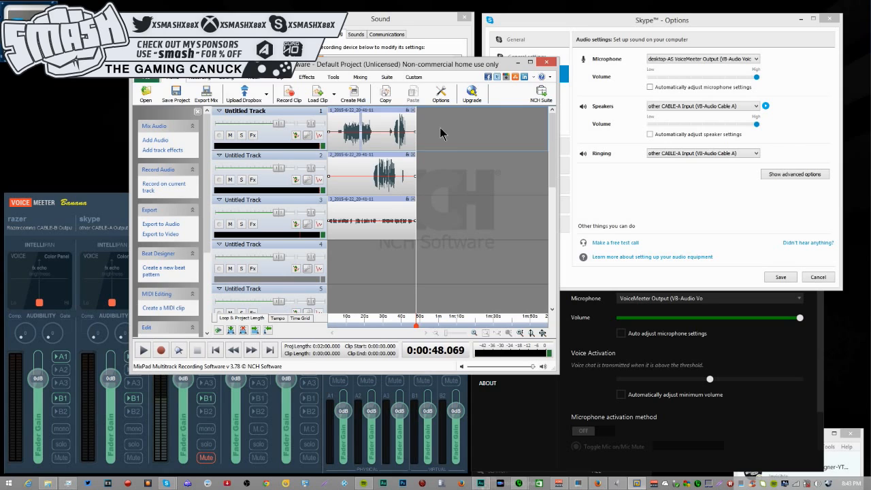
pyautogui.click(517, 62)
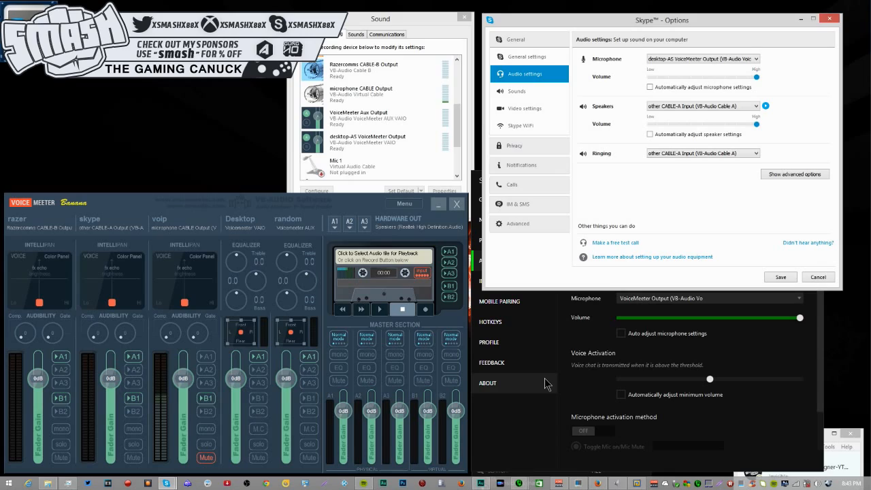